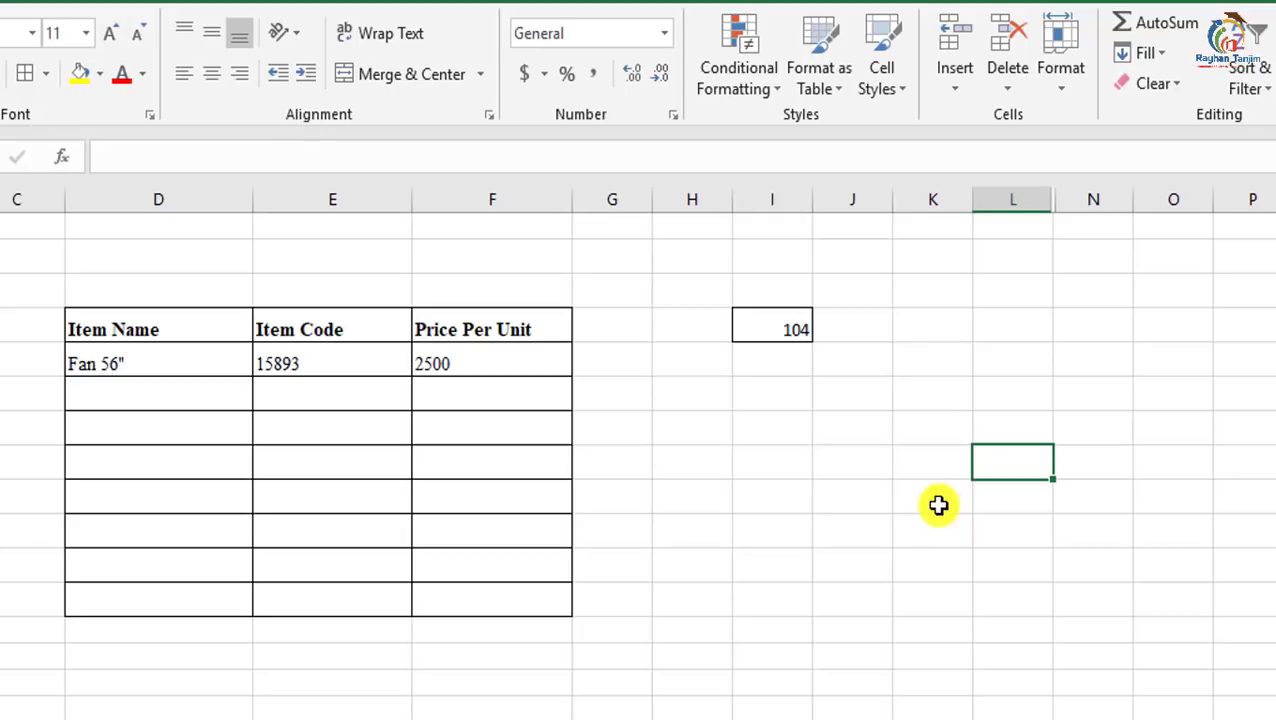
- Enter Light with item code 20 and price 50 as the table's second row
{"action": "left_click", "coordinate": [131, 328]}
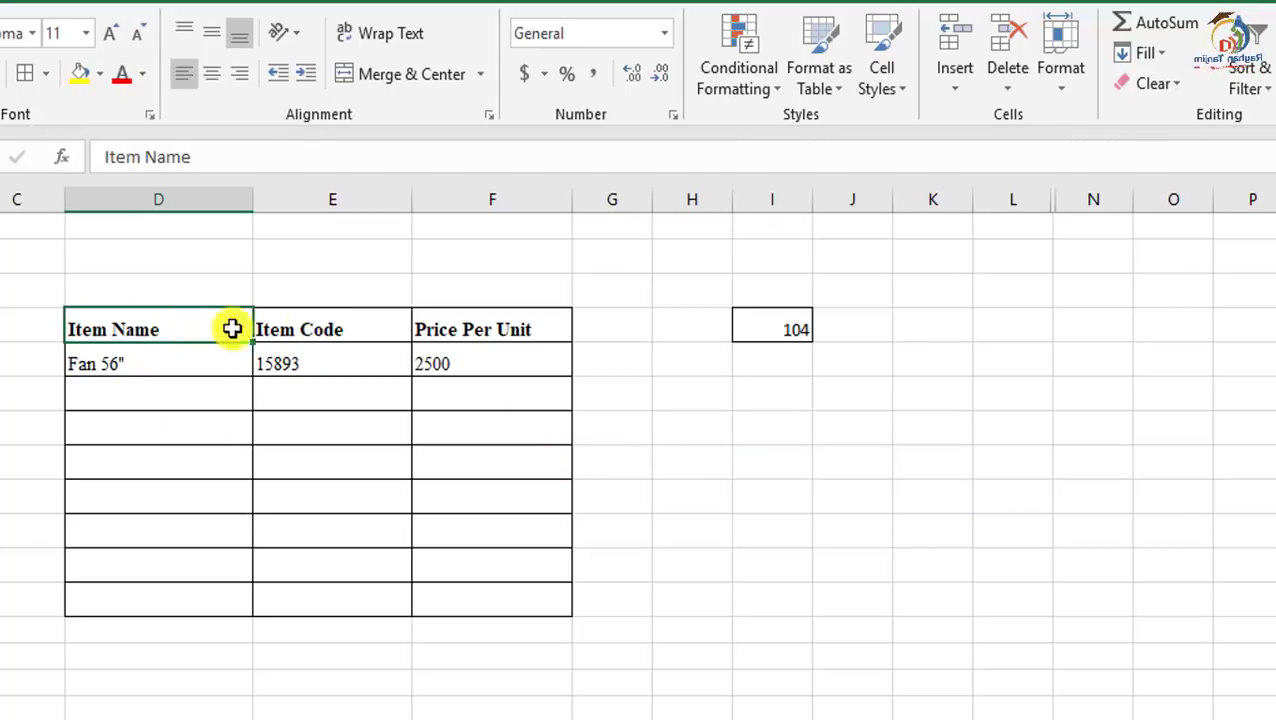
{"action": "left_click", "coordinate": [498, 331]}
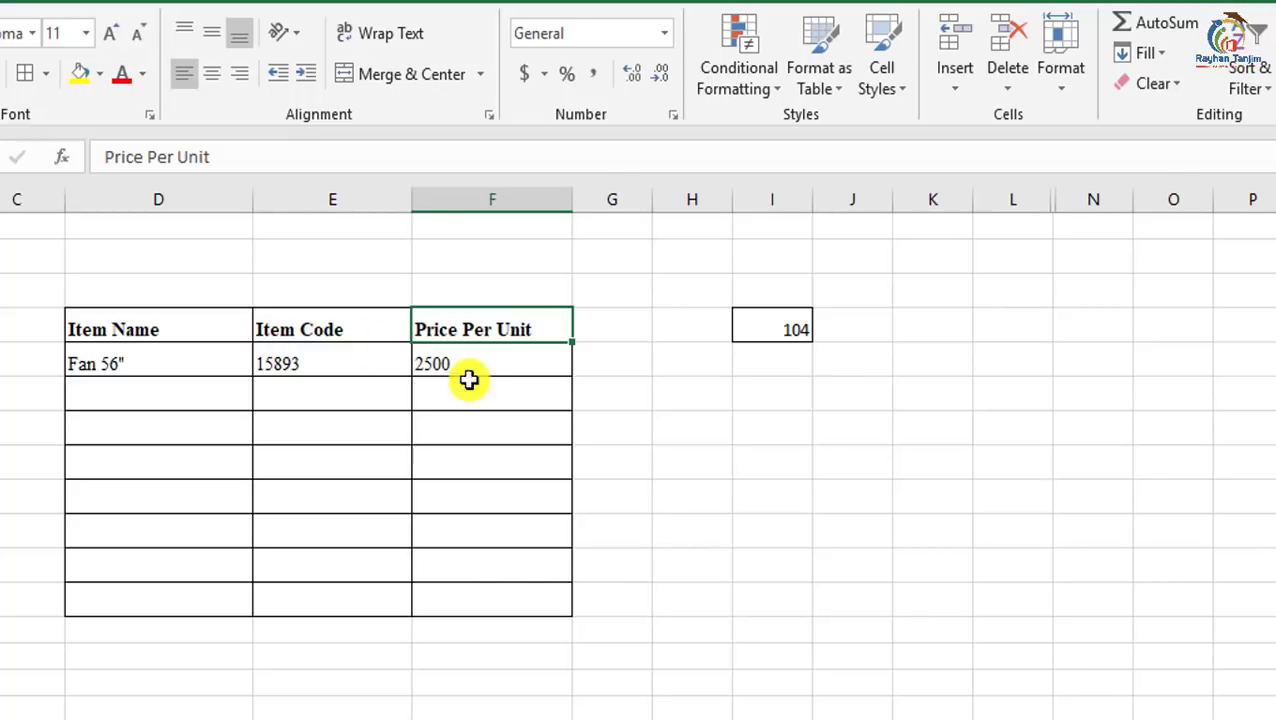
{"action": "left_click", "coordinate": [215, 399]}
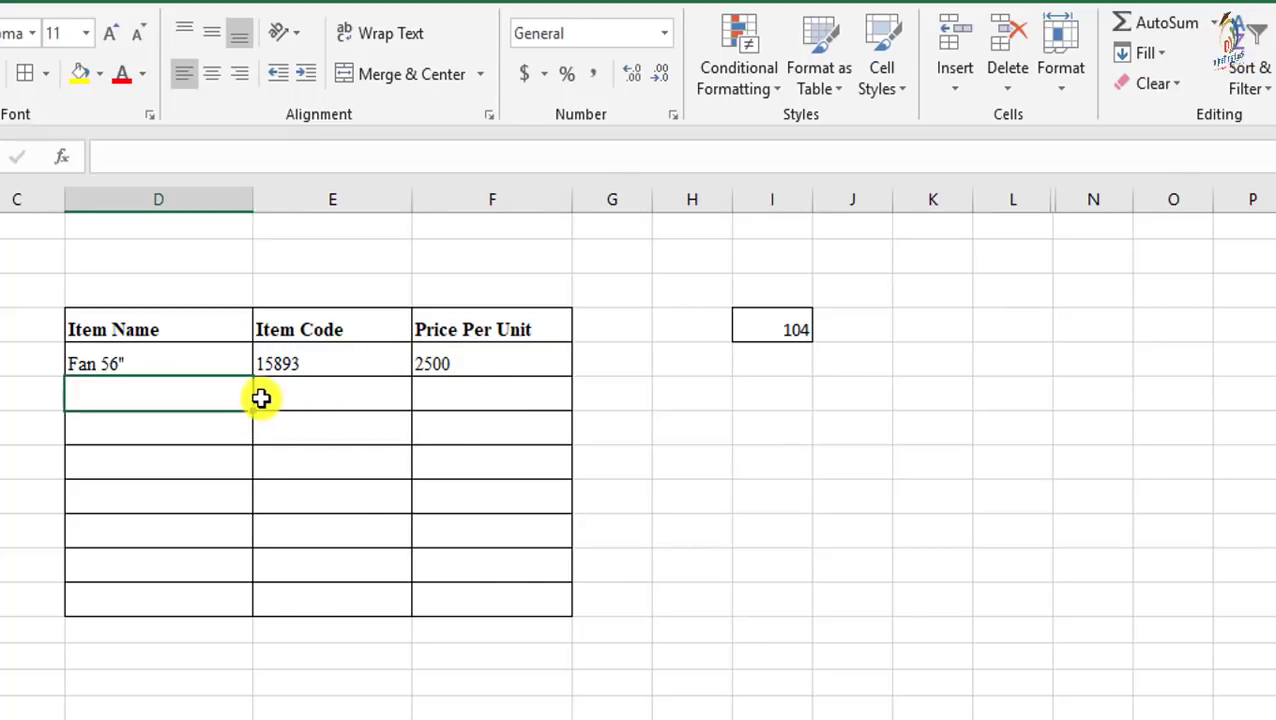
{"action": "type", "text": "L"}
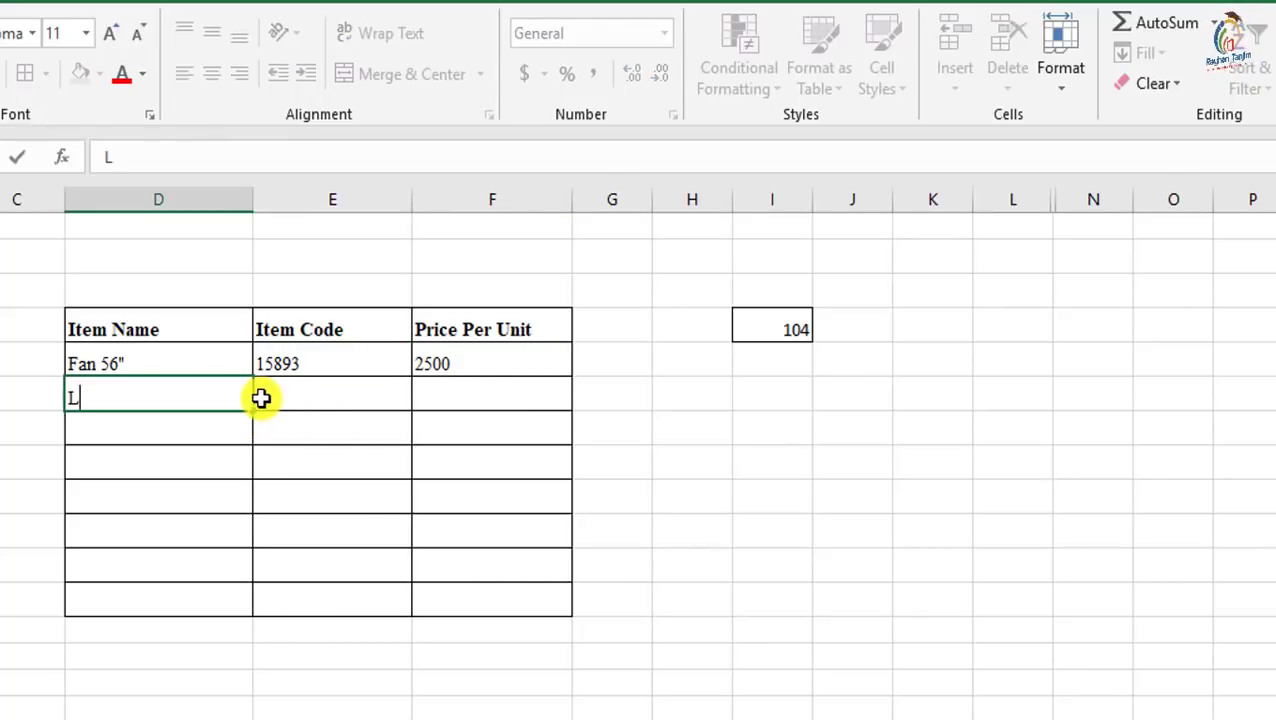
{"action": "type", "text": "ight"}
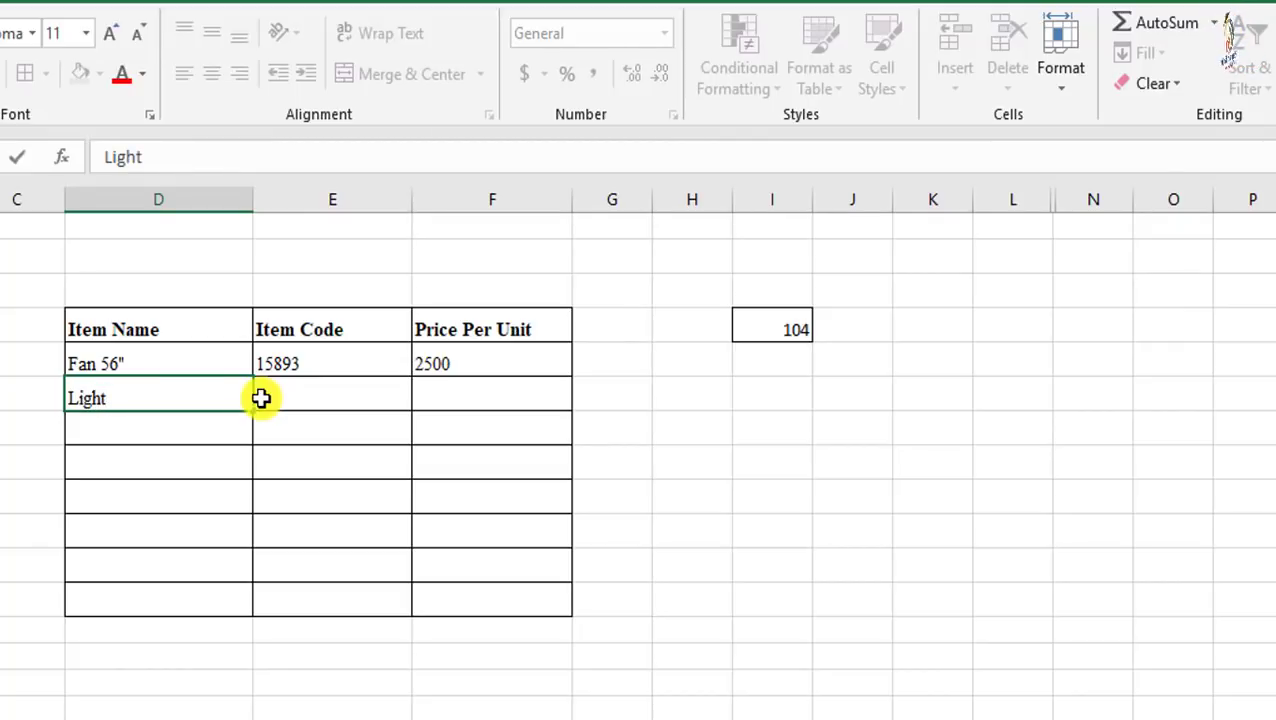
{"action": "left_click", "coordinate": [318, 385]}
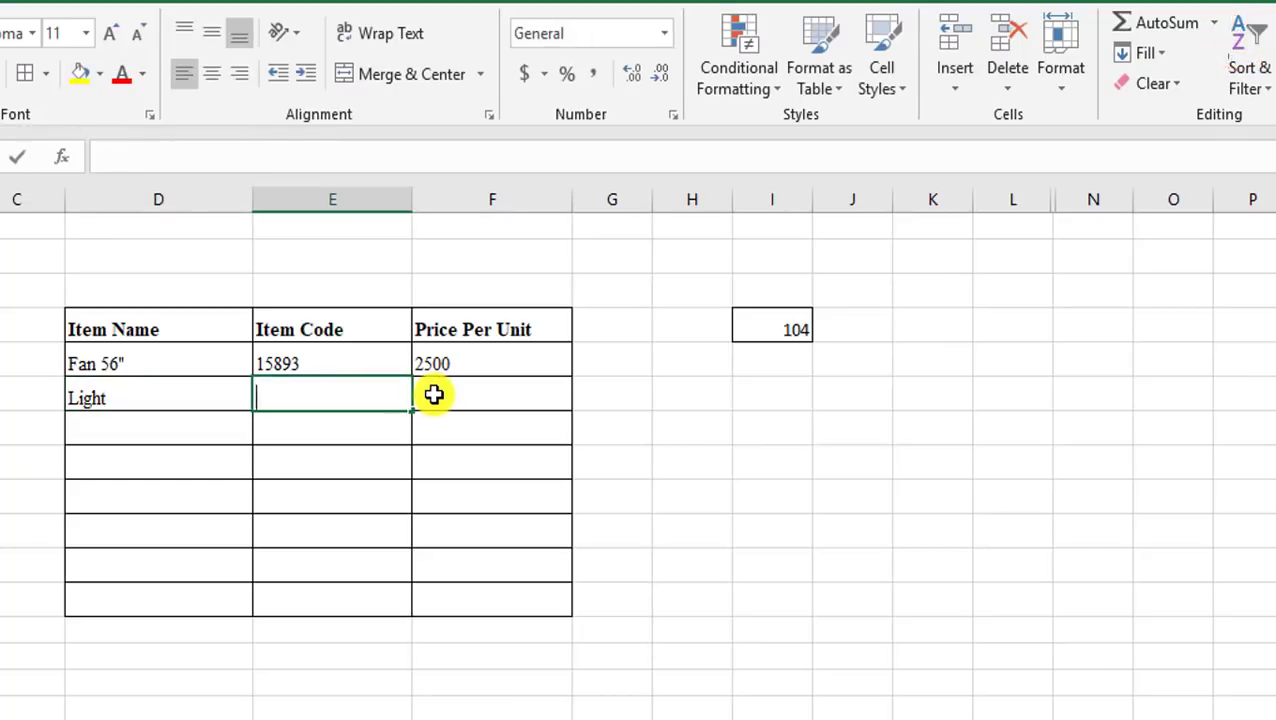
{"action": "type", "text": "20"}
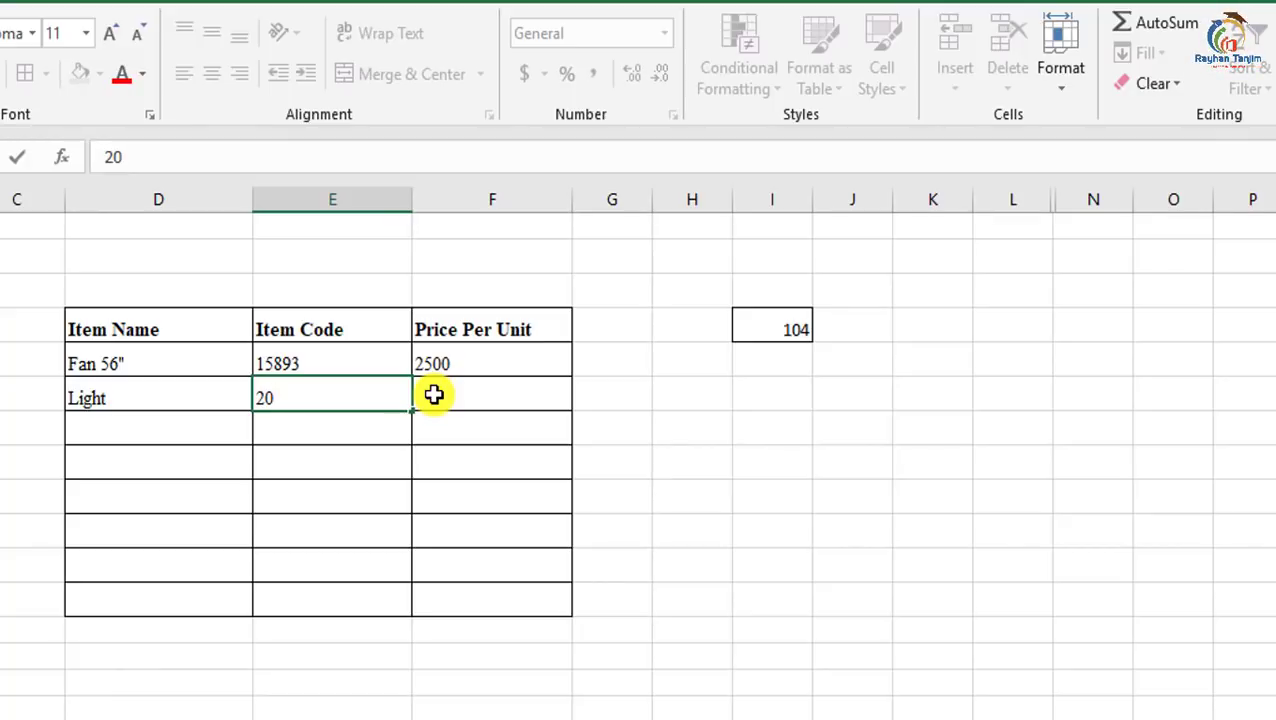
{"action": "left_click", "coordinate": [433, 395]}
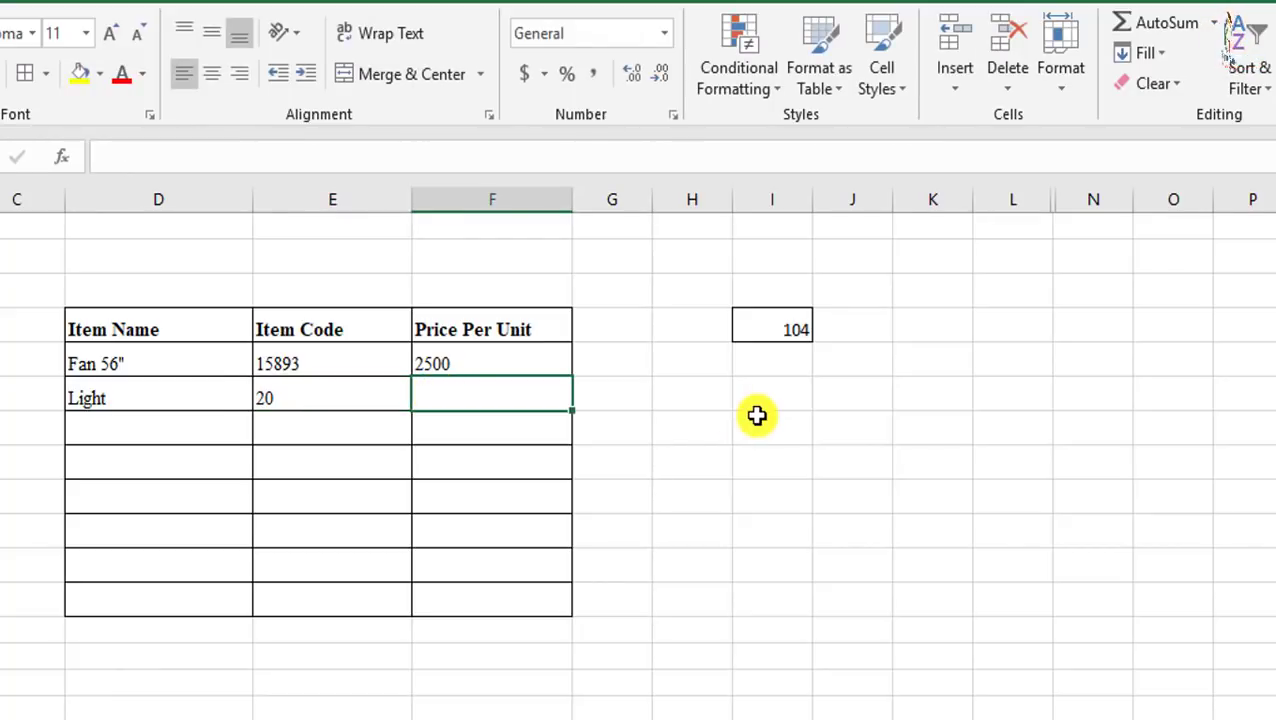
{"action": "type", "text": "50"}
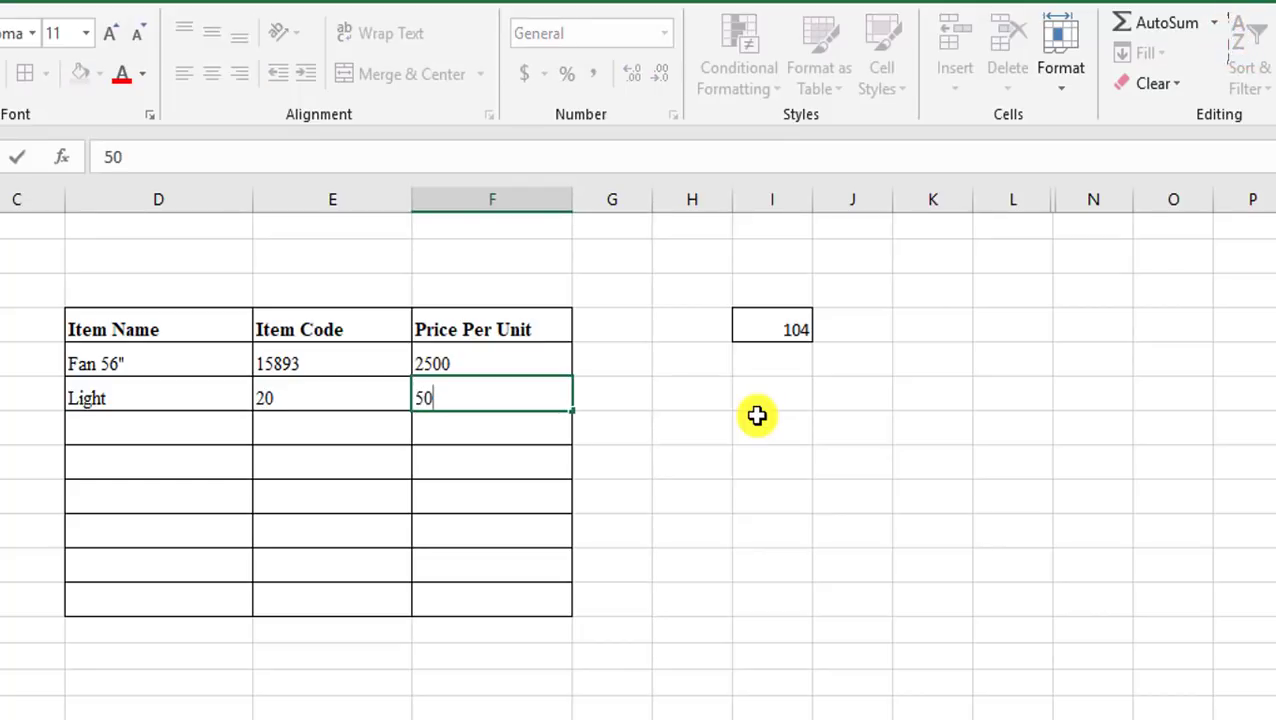
{"action": "key", "text": "Return"}
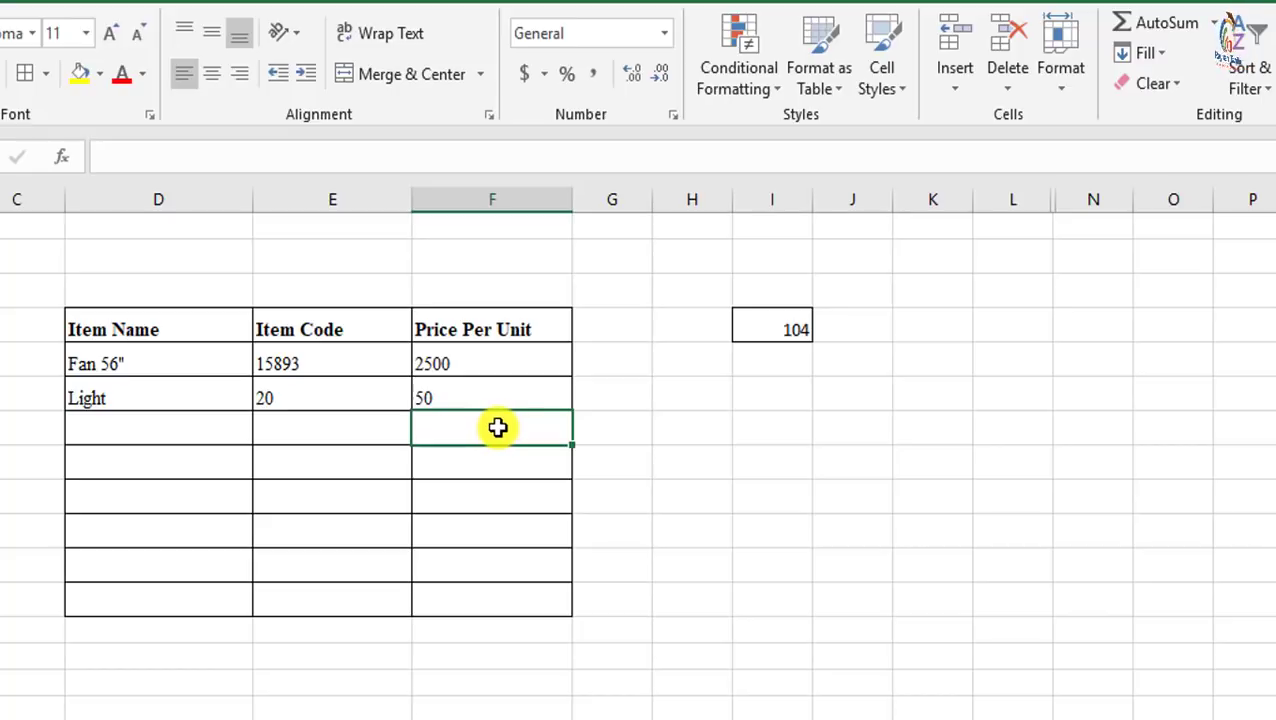
- Add a row reading LED, item code 360, price 500 to the Item table
{"action": "left_click", "coordinate": [515, 393]}
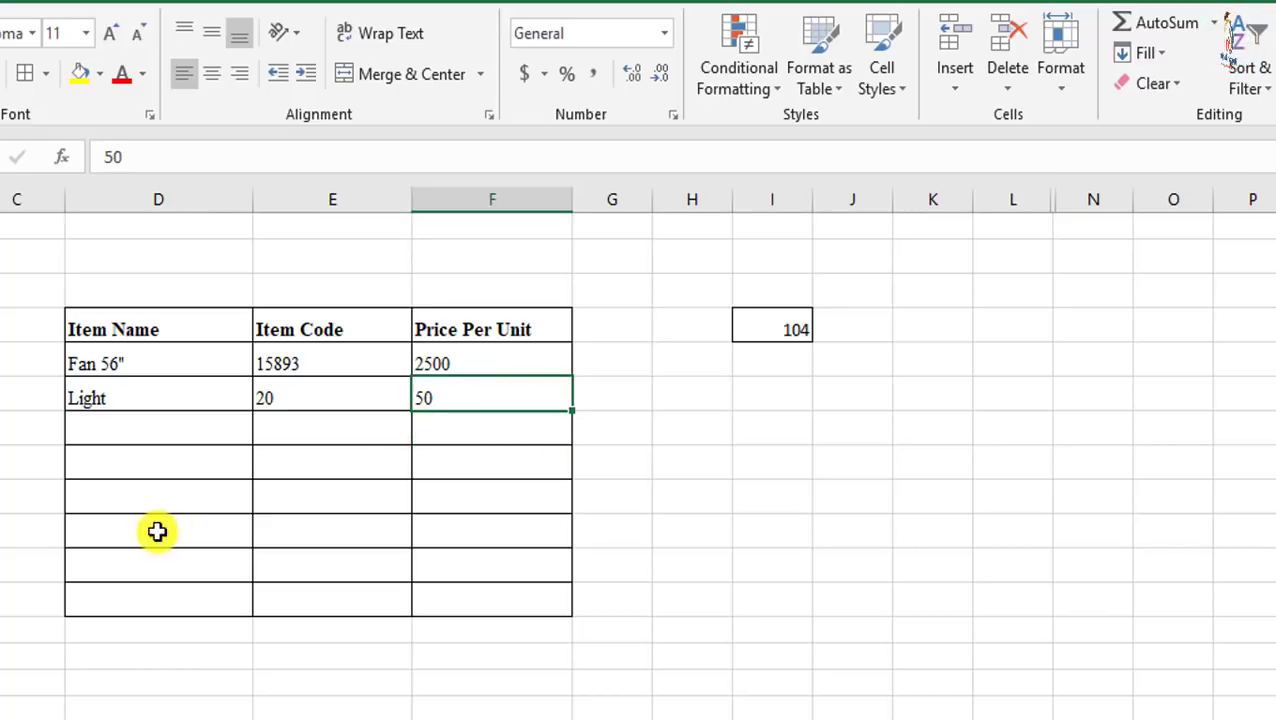
{"action": "left_click", "coordinate": [122, 436]}
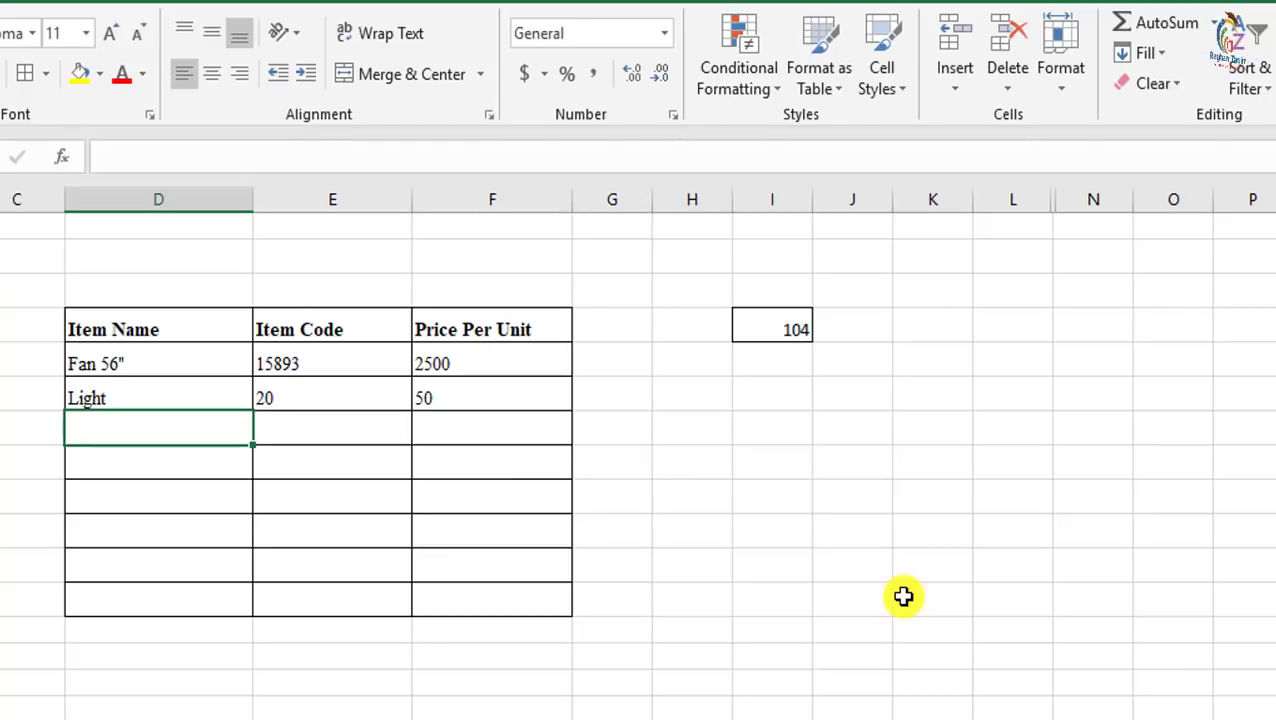
{"action": "type", "text": "L"}
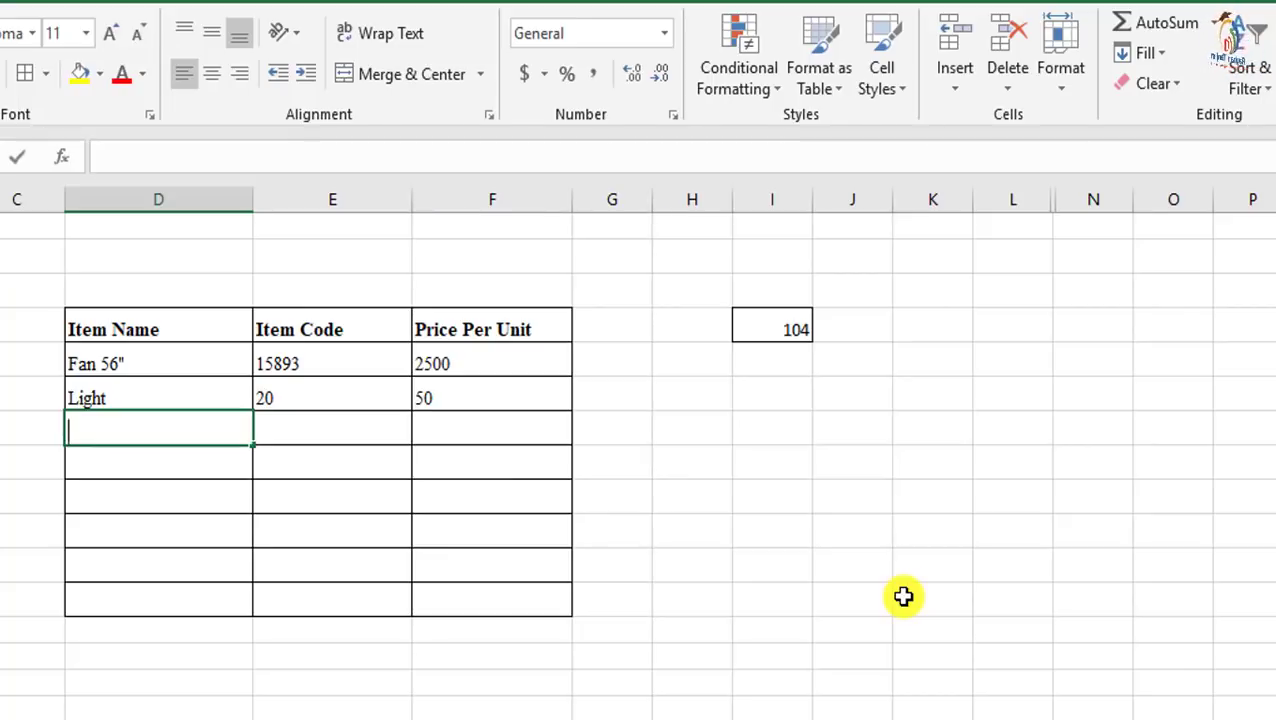
{"action": "type", "text": "ED"}
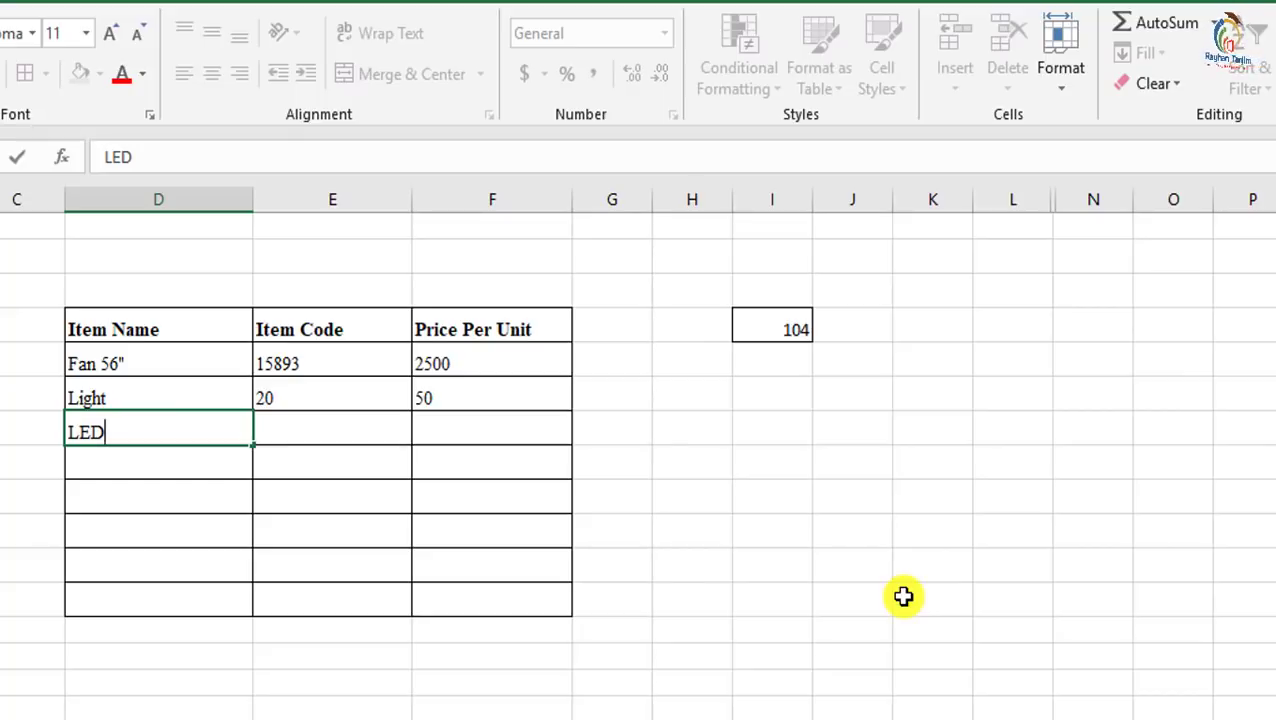
{"action": "key", "text": "Tab"}
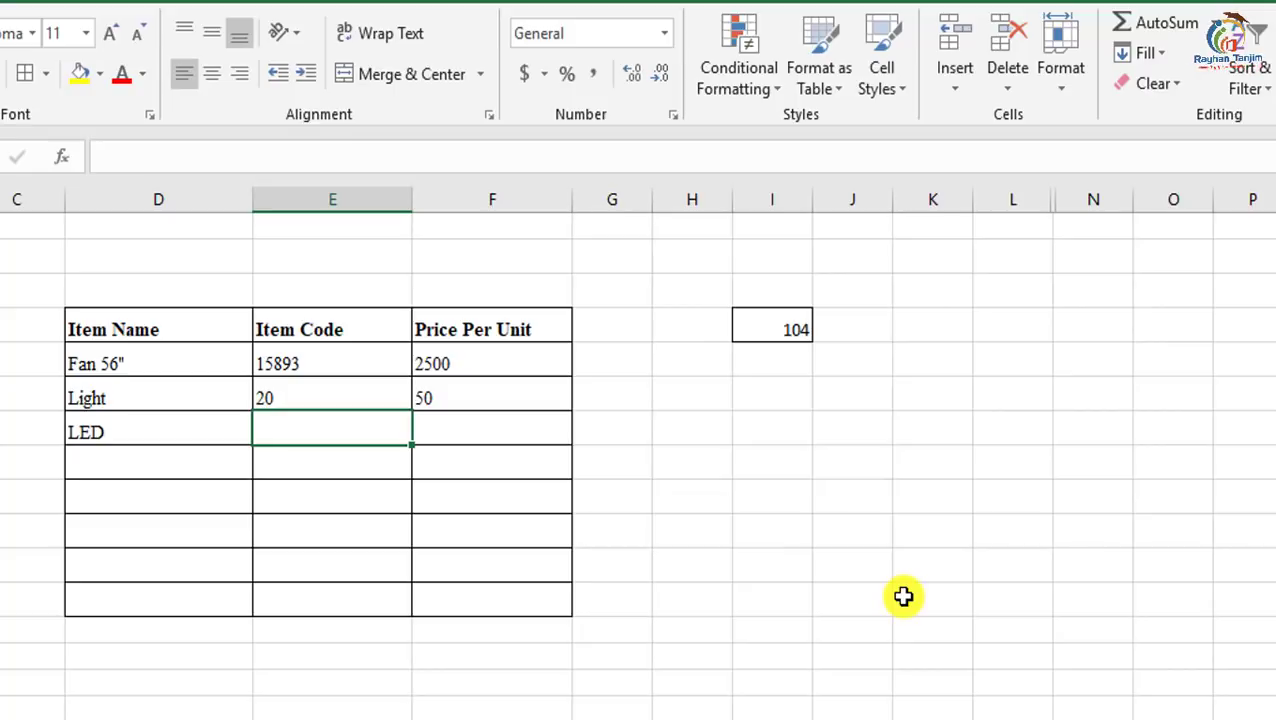
{"action": "type", "text": "360"}
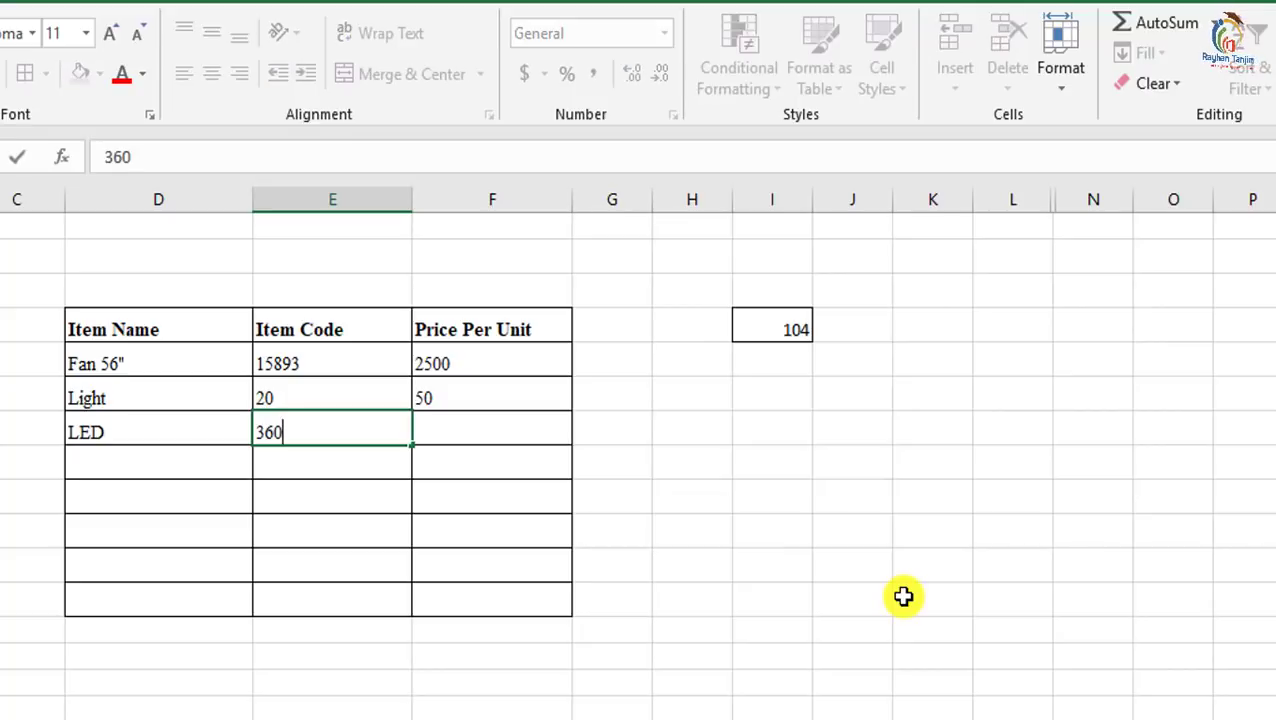
{"action": "key", "text": "Tab"}
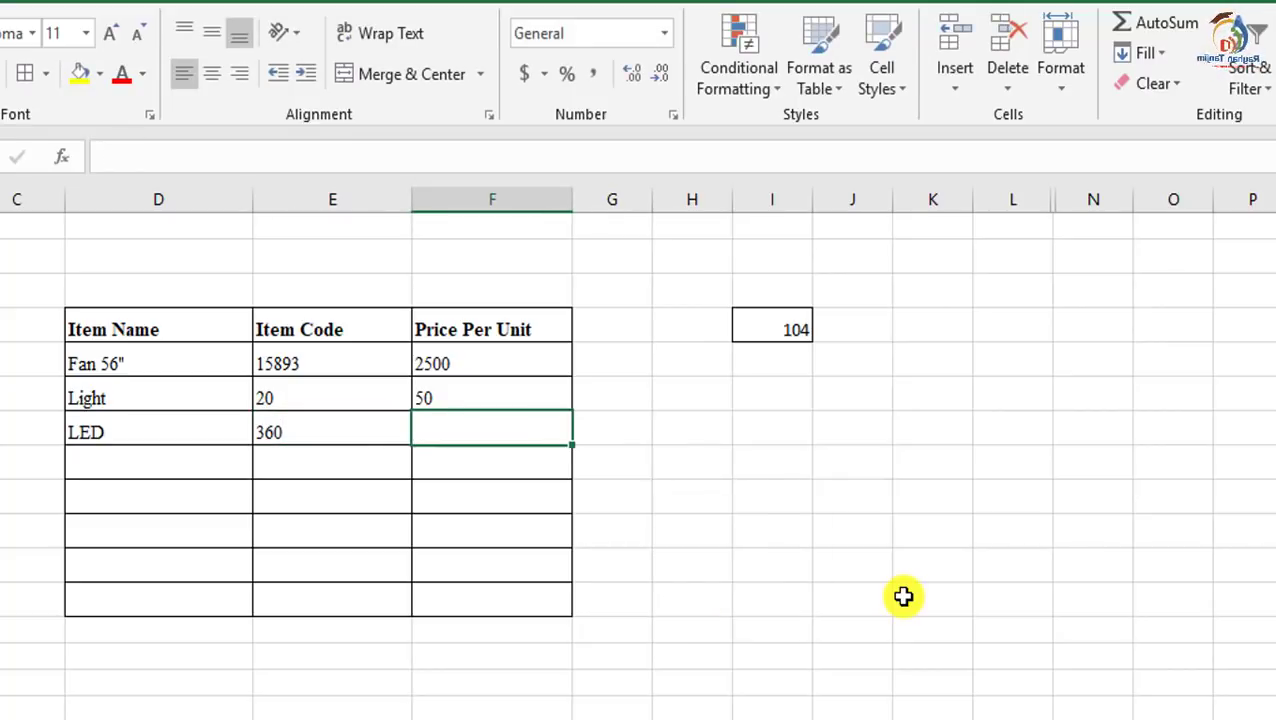
{"action": "type", "text": "5"}
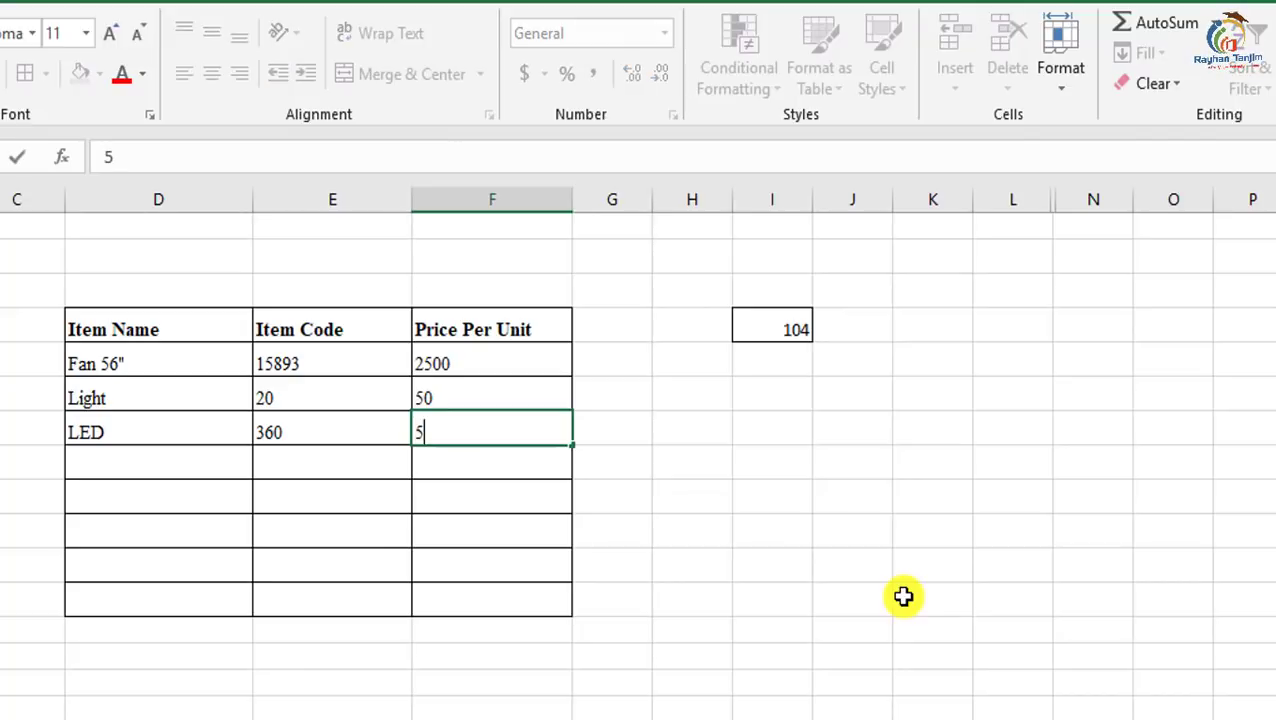
{"action": "type", "text": "00"}
{"action": "key", "text": "Return"}
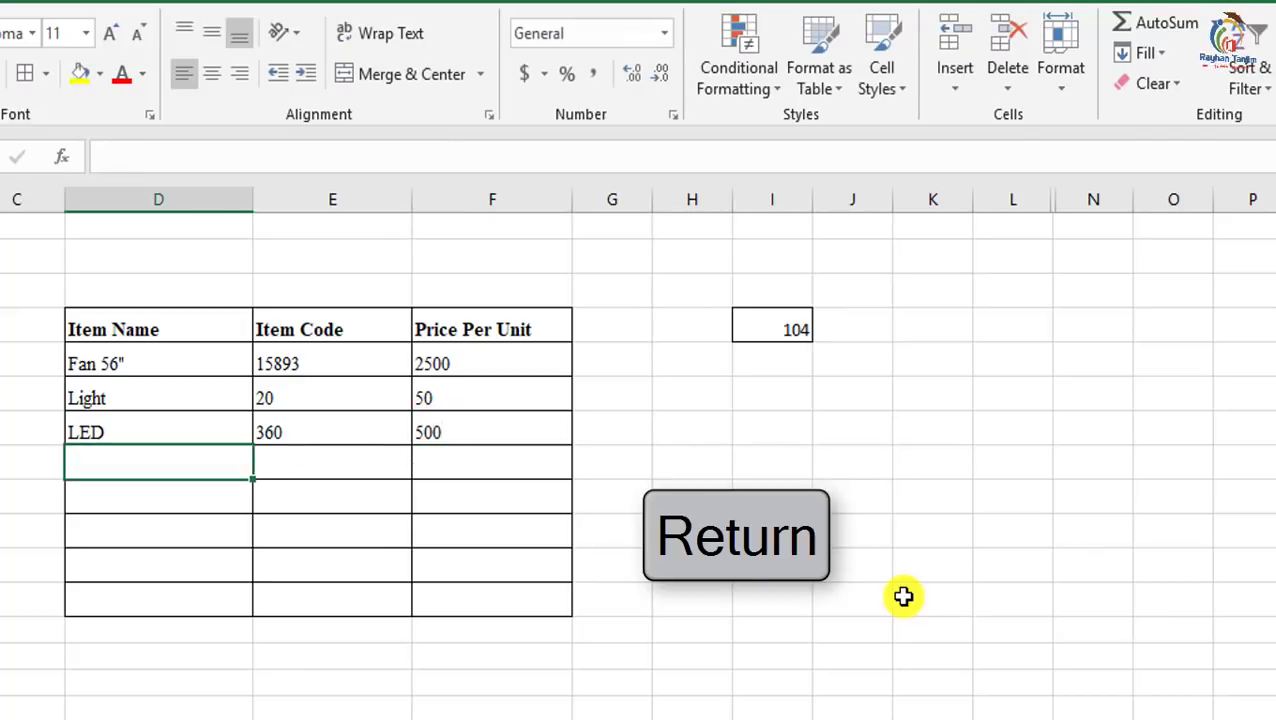
- Enter dddd as the next item name and move along to the Price Per Unit column
{"action": "type", "text": "ddd"}
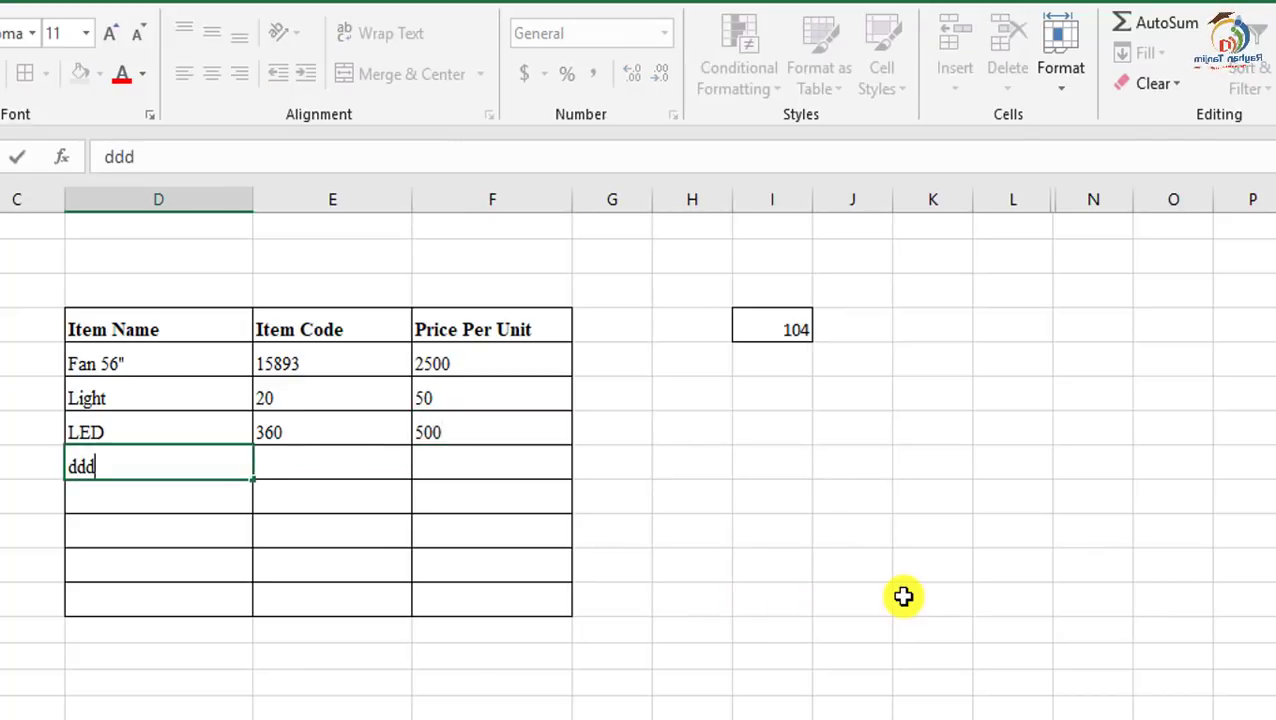
{"action": "type", "text": "d"}
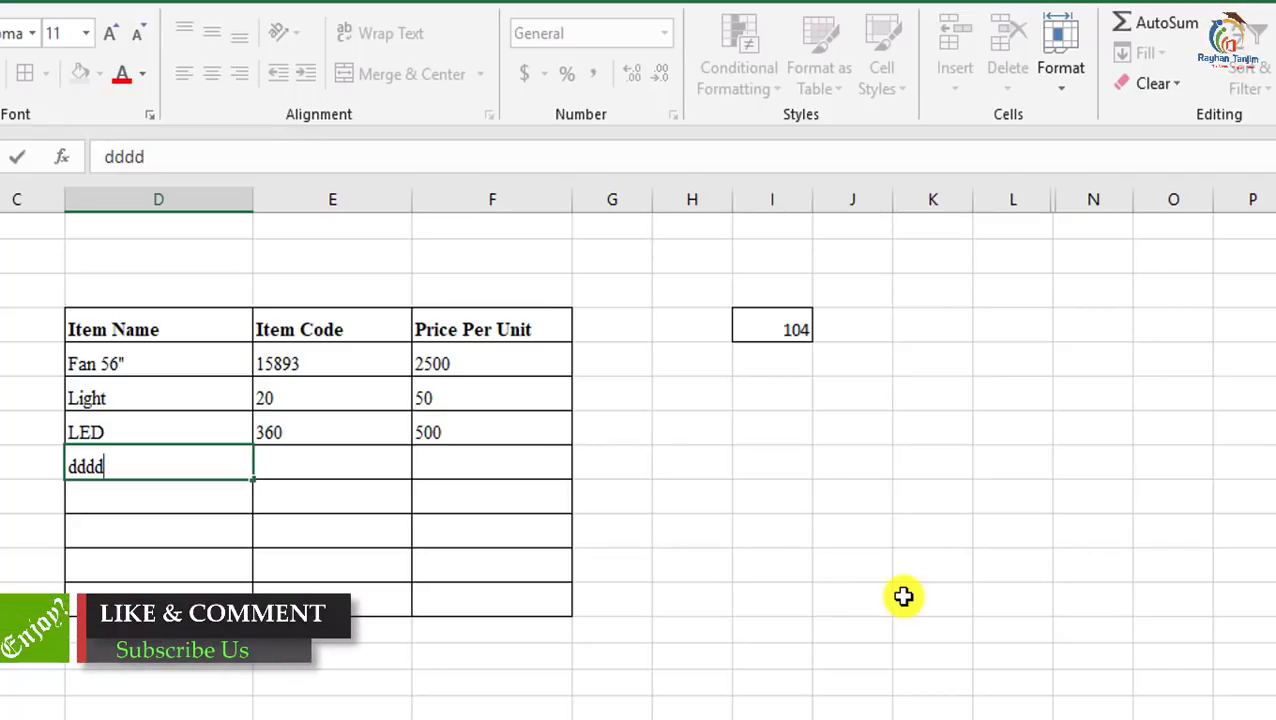
{"action": "key", "text": "Tab"}
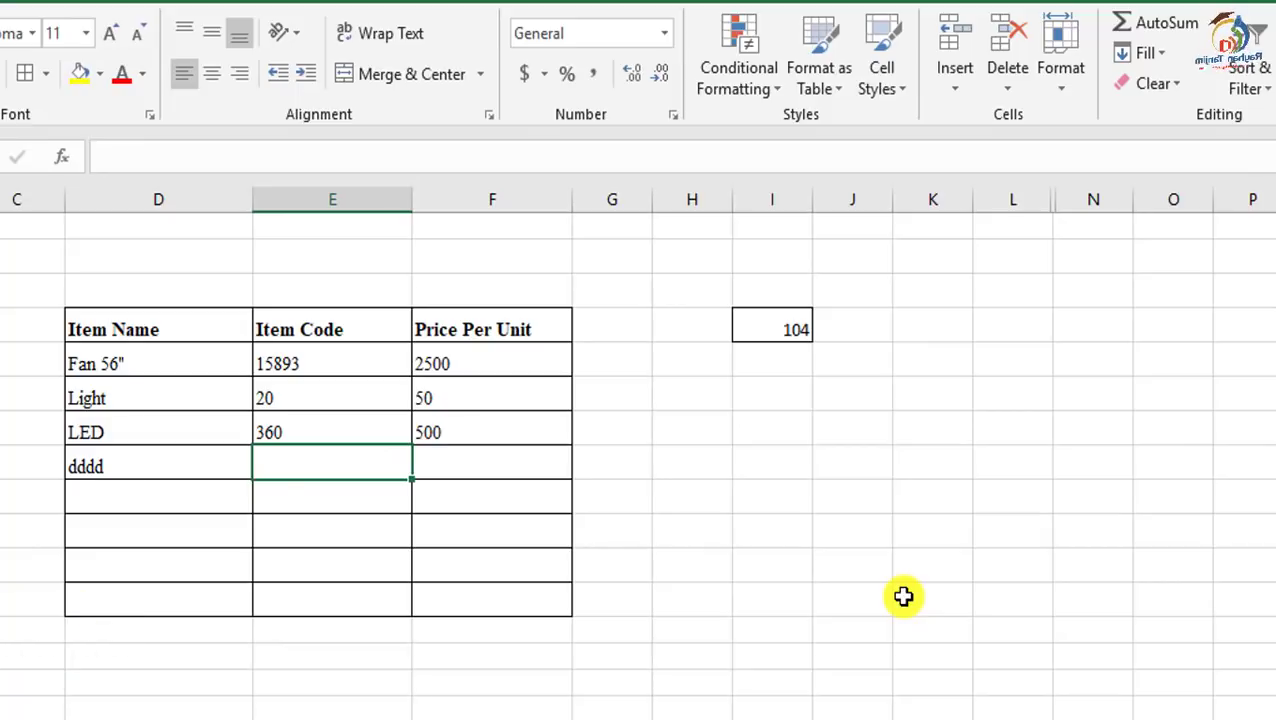
{"action": "key", "text": "Tab"}
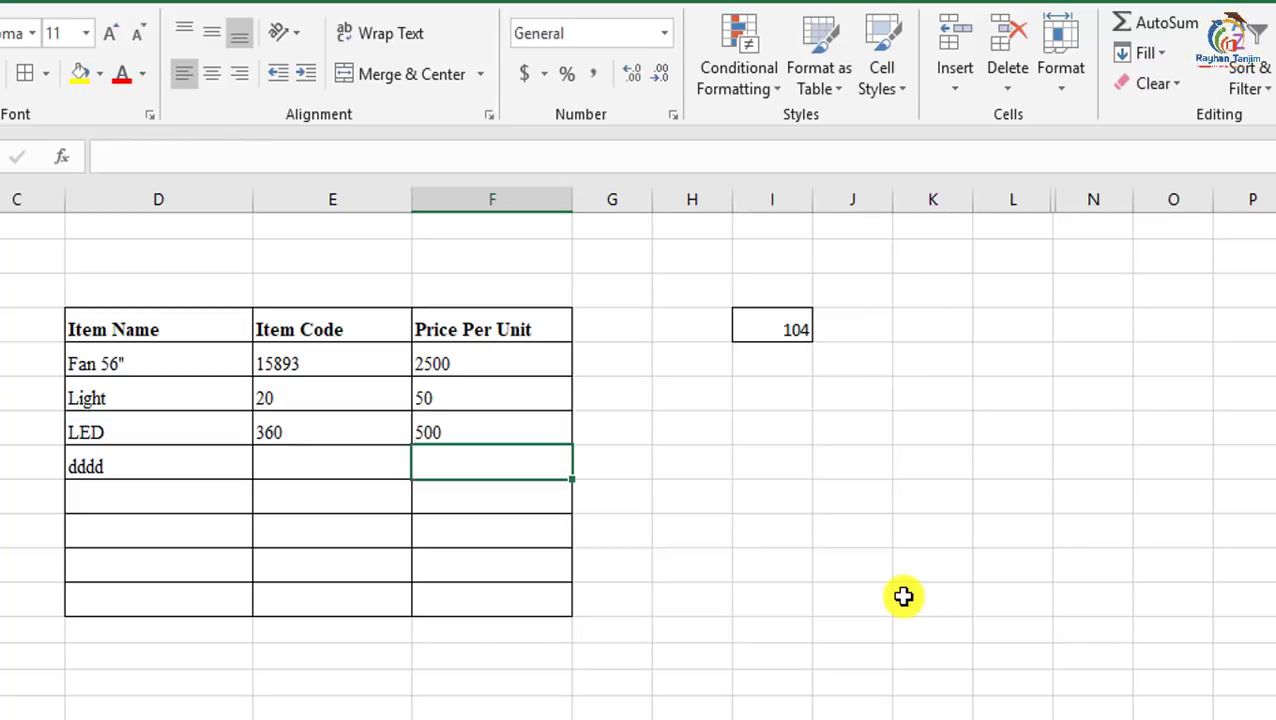
{"action": "left_click", "coordinate": [800, 320]}
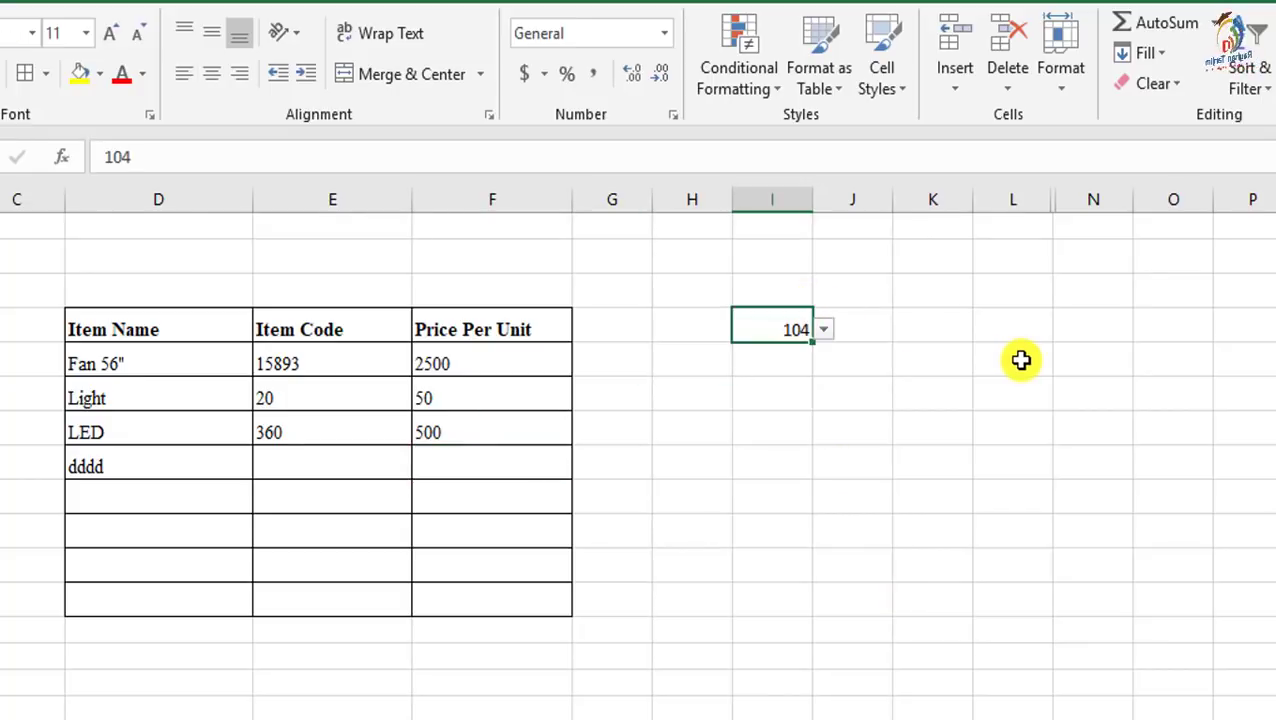
{"action": "left_click", "coordinate": [822, 330]}
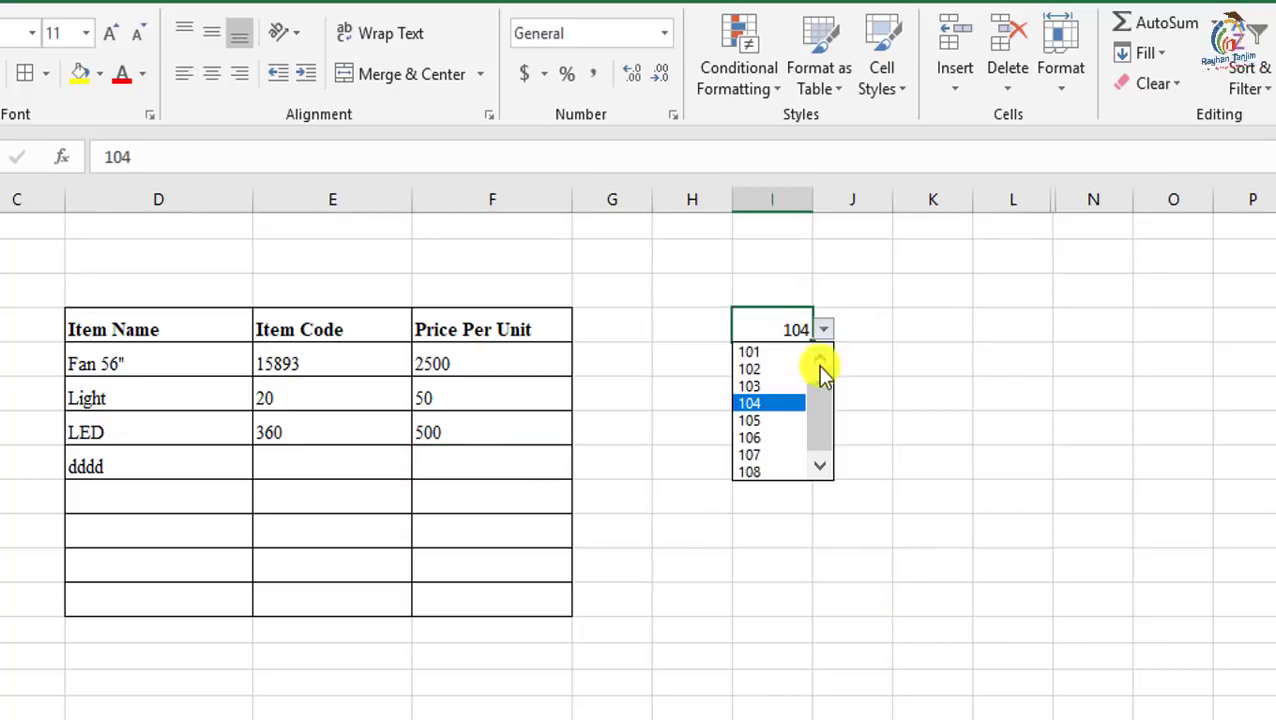
{"action": "left_click_drag", "start_coordinate": [824, 410], "coordinate": [833, 415]}
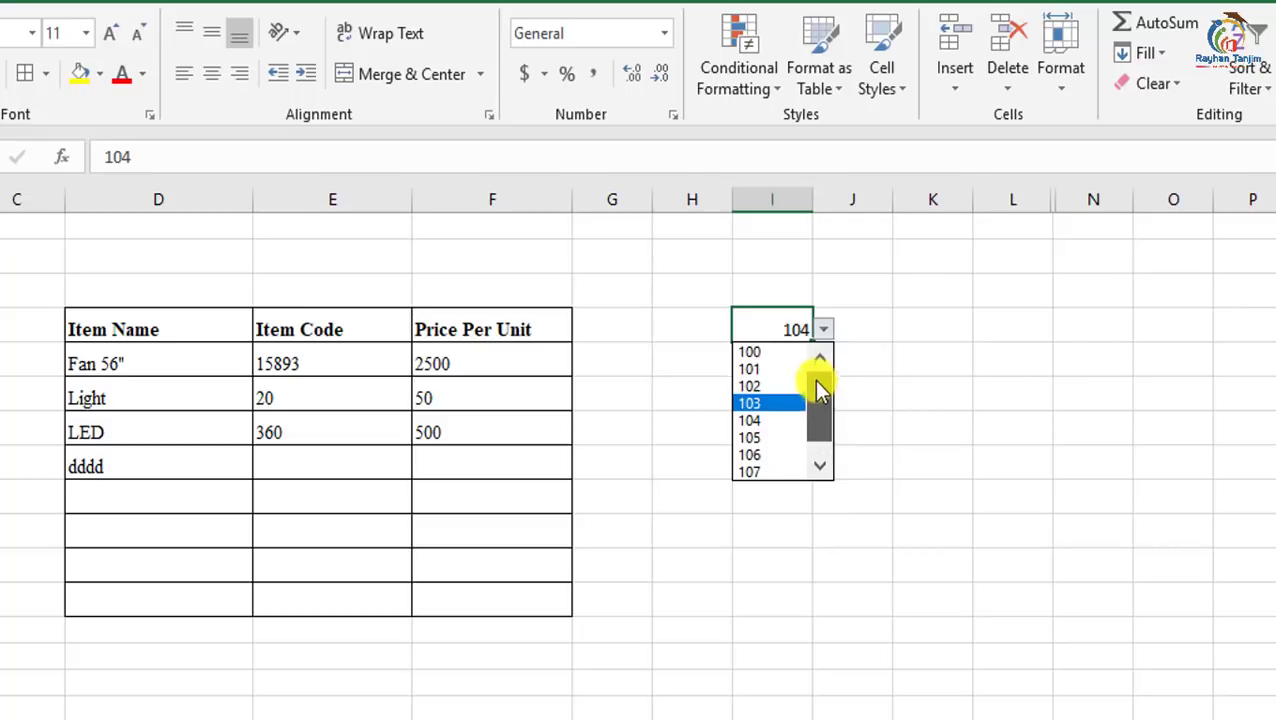
{"action": "left_click", "coordinate": [823, 330]}
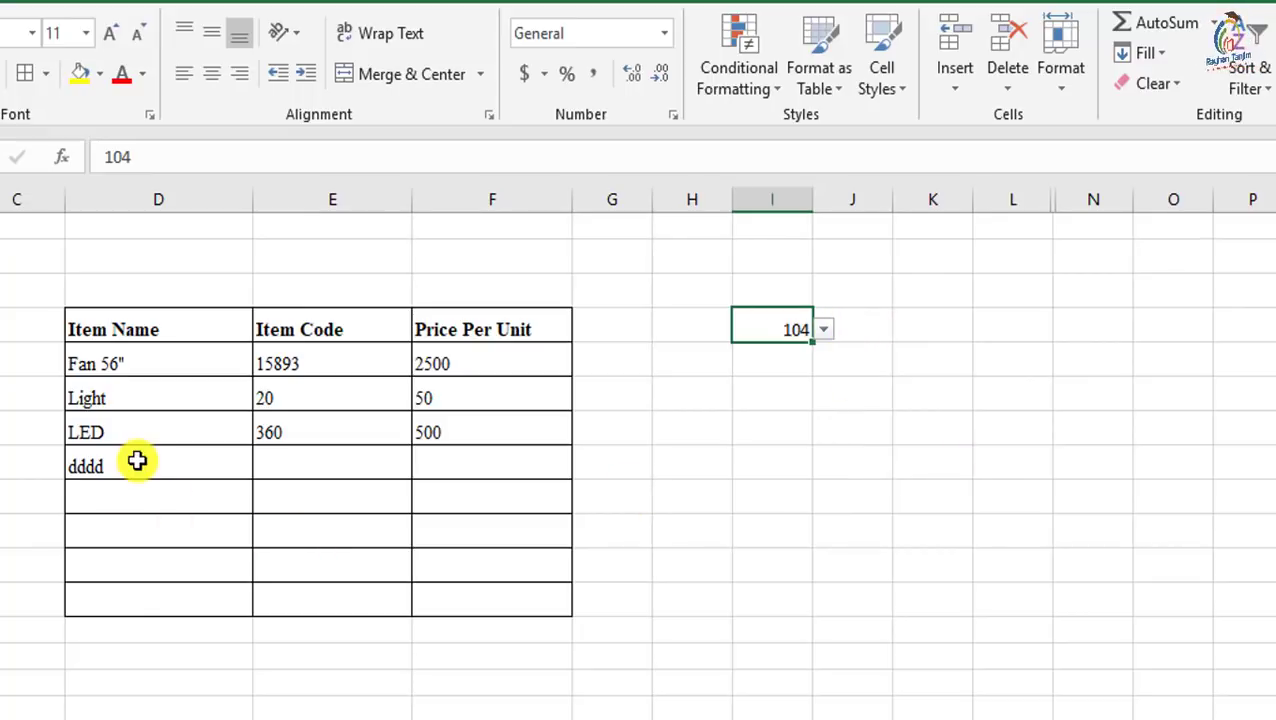
{"action": "left_click", "coordinate": [240, 464]}
{"action": "left_click", "coordinate": [333, 455]}
{"action": "left_click", "coordinate": [492, 456]}
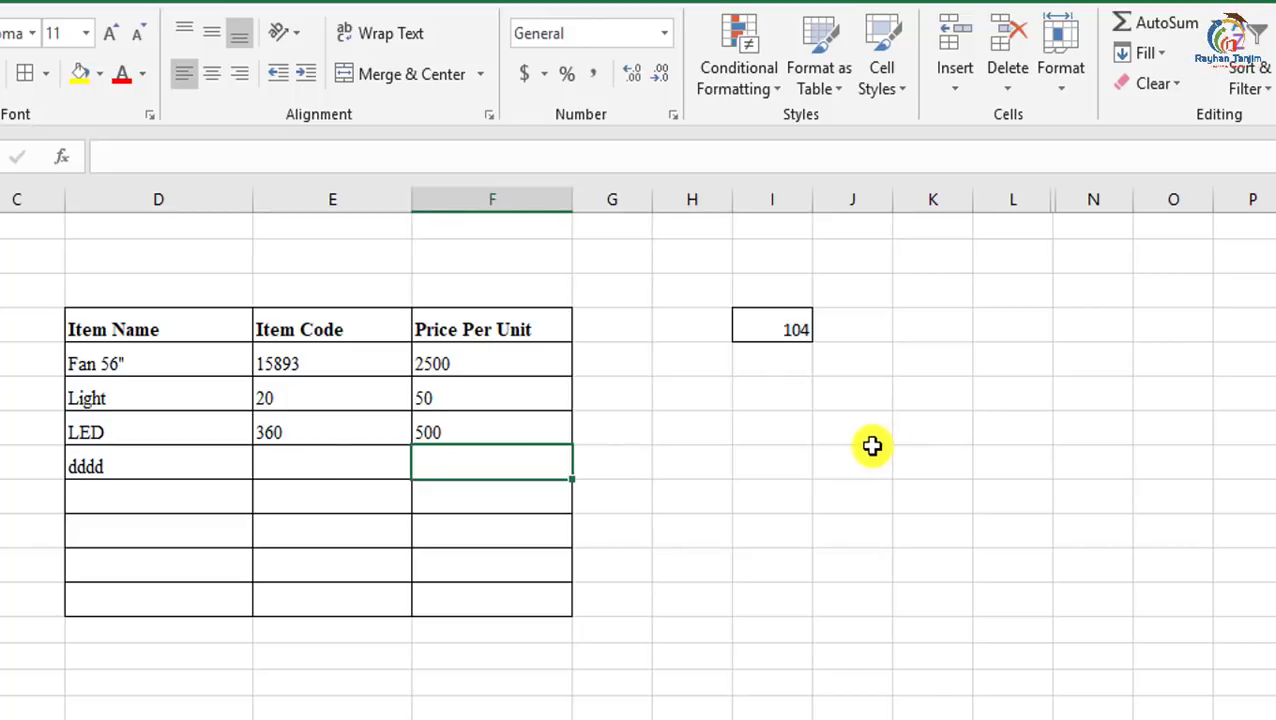
{"action": "left_click", "coordinate": [315, 472]}
{"action": "left_click", "coordinate": [453, 468]}
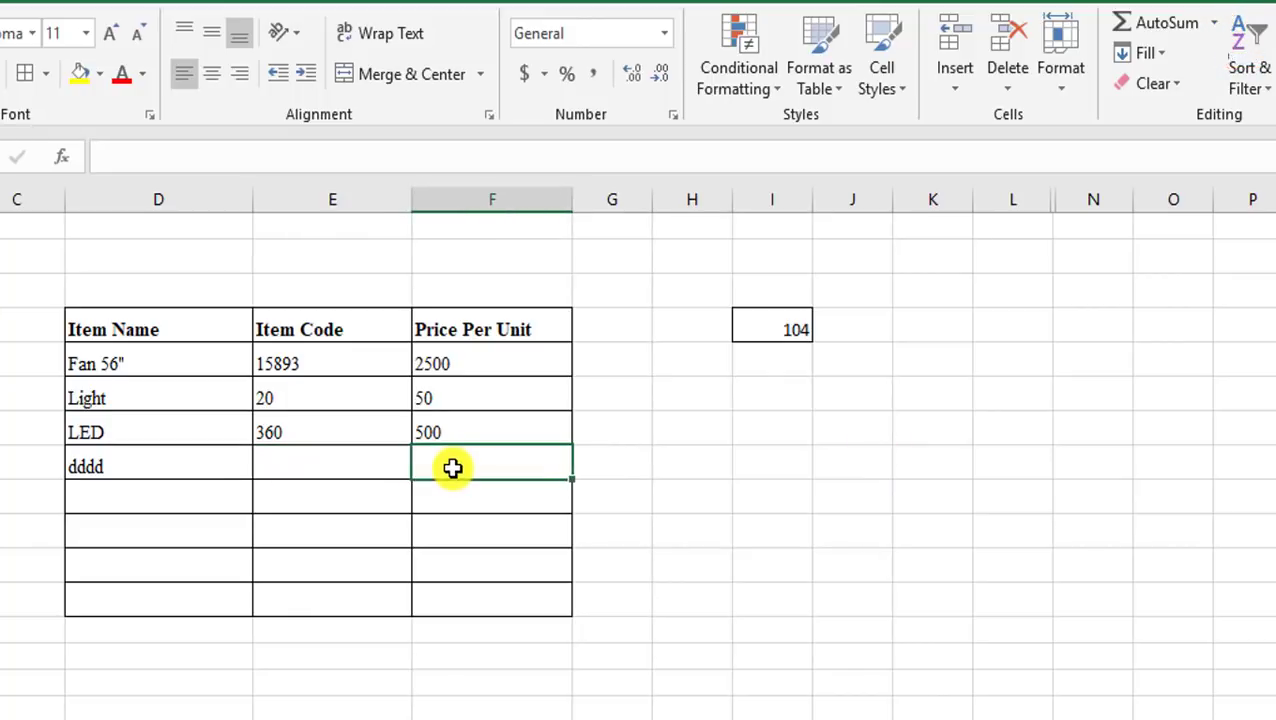
{"action": "left_click", "coordinate": [763, 330]}
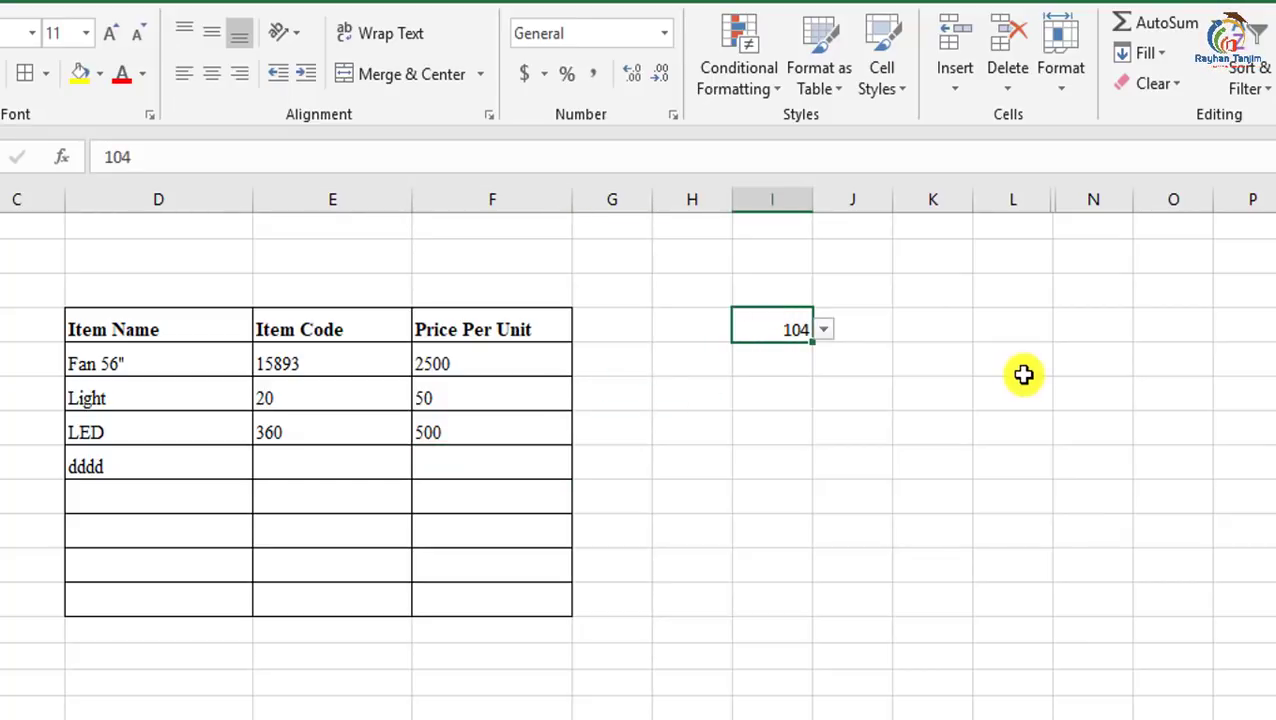
{"action": "key", "text": "alt+Down"}
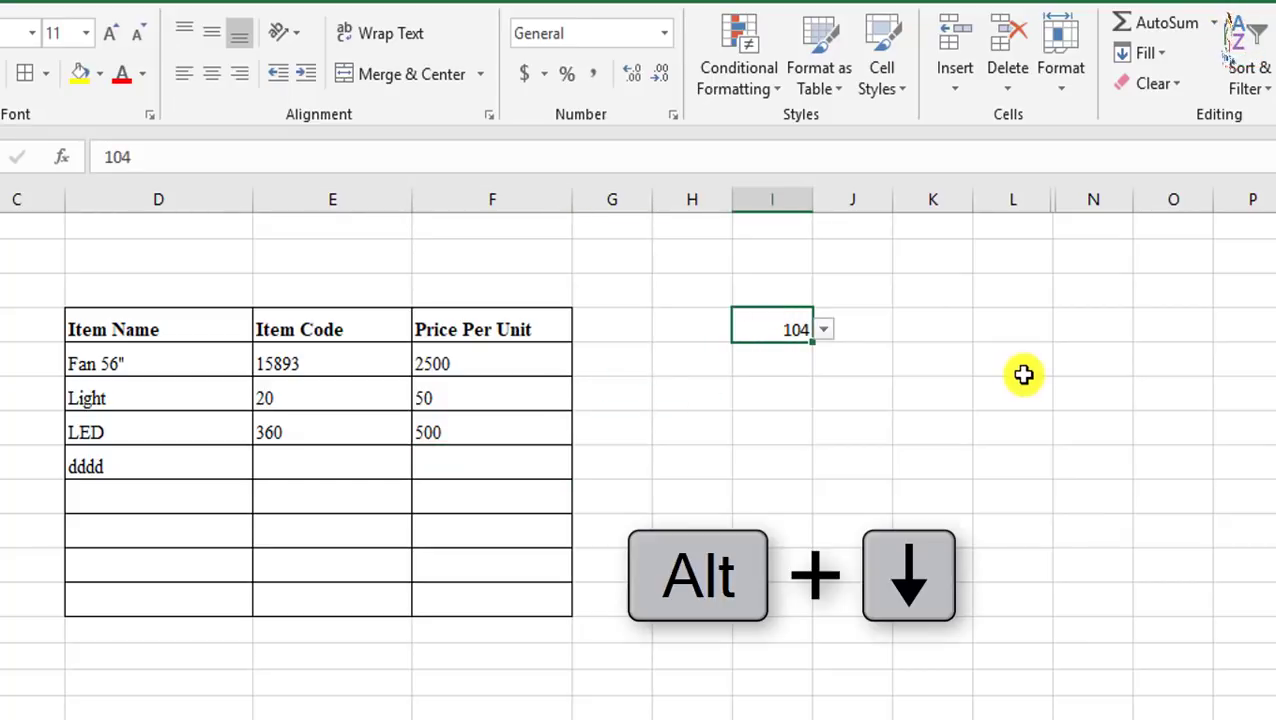
{"action": "key", "text": "alt+Down"}
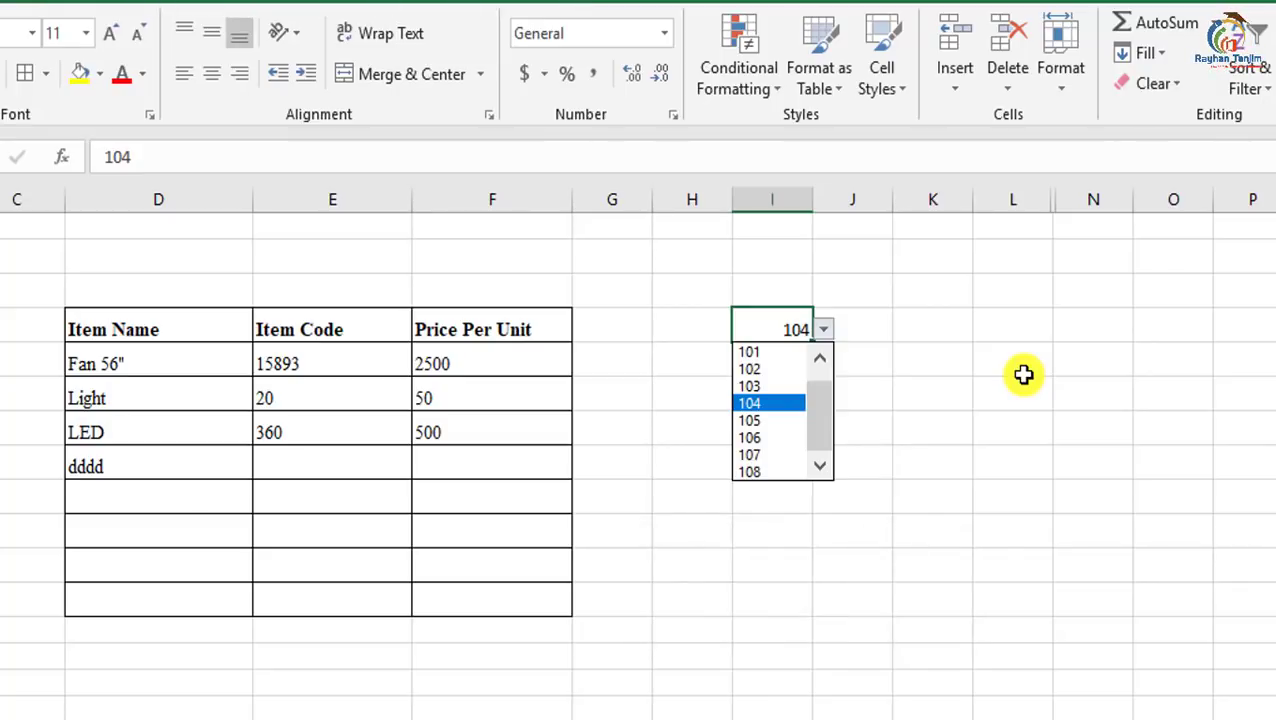
{"action": "key", "text": "Up"}
{"action": "key", "text": "Down"}
{"action": "key", "text": "Down"}
{"action": "key", "text": "Down"}
{"action": "key", "text": "Down"}
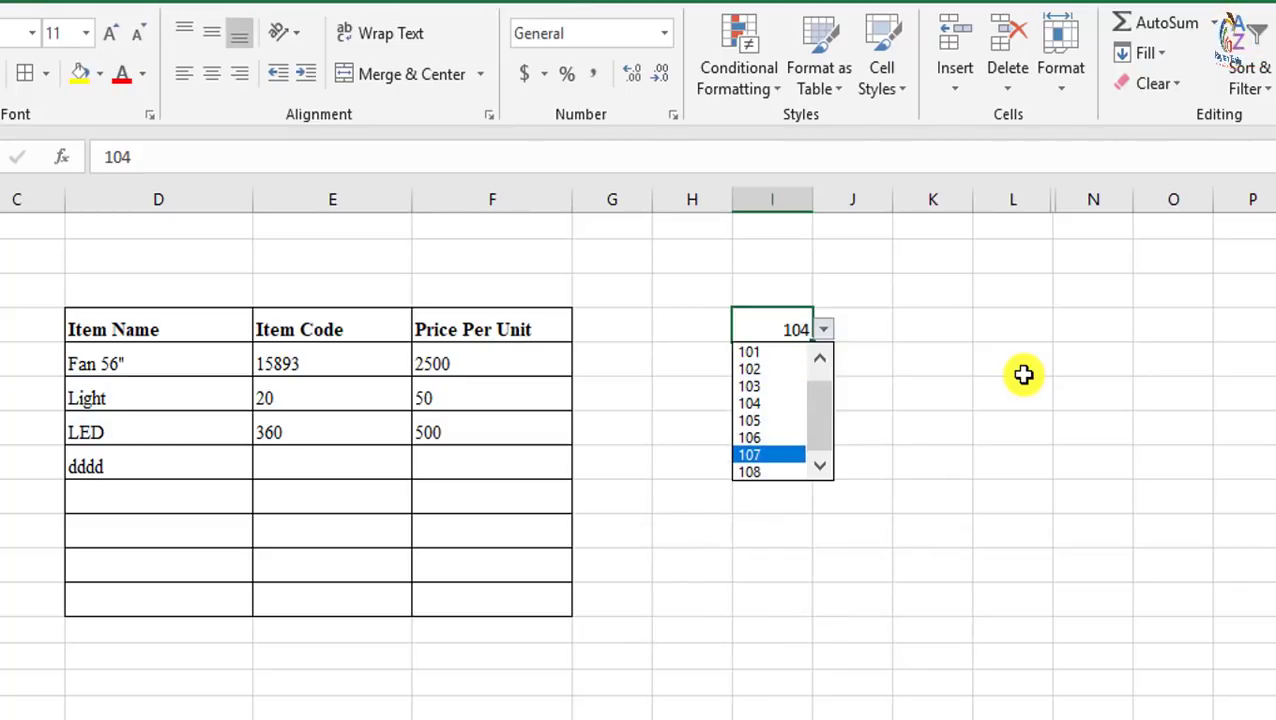
{"action": "key", "text": "Down"}
{"action": "key", "text": "Up"}
{"action": "key", "text": "Up"}
{"action": "key", "text": "Up"}
{"action": "key", "text": "Up"}
{"action": "key", "text": "Up"}
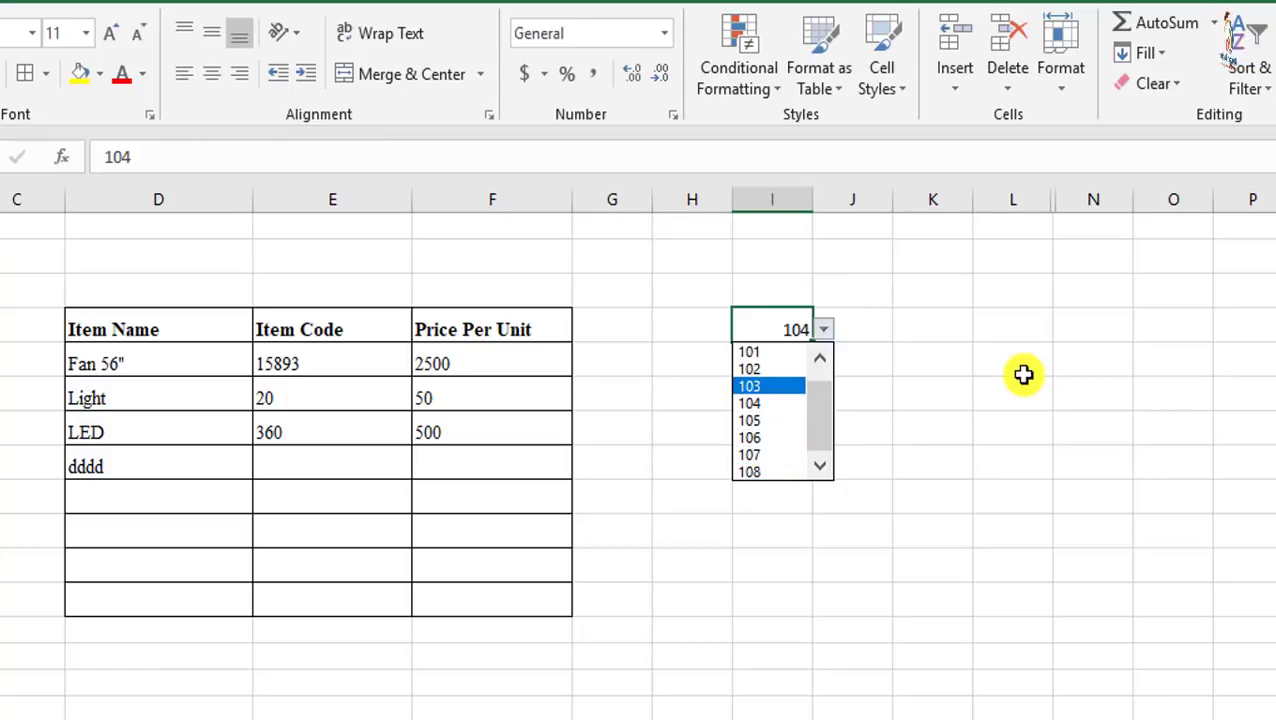
{"action": "key", "text": "Up"}
{"action": "key", "text": "Up"}
{"action": "key", "text": "Down"}
{"action": "key", "text": "Down"}
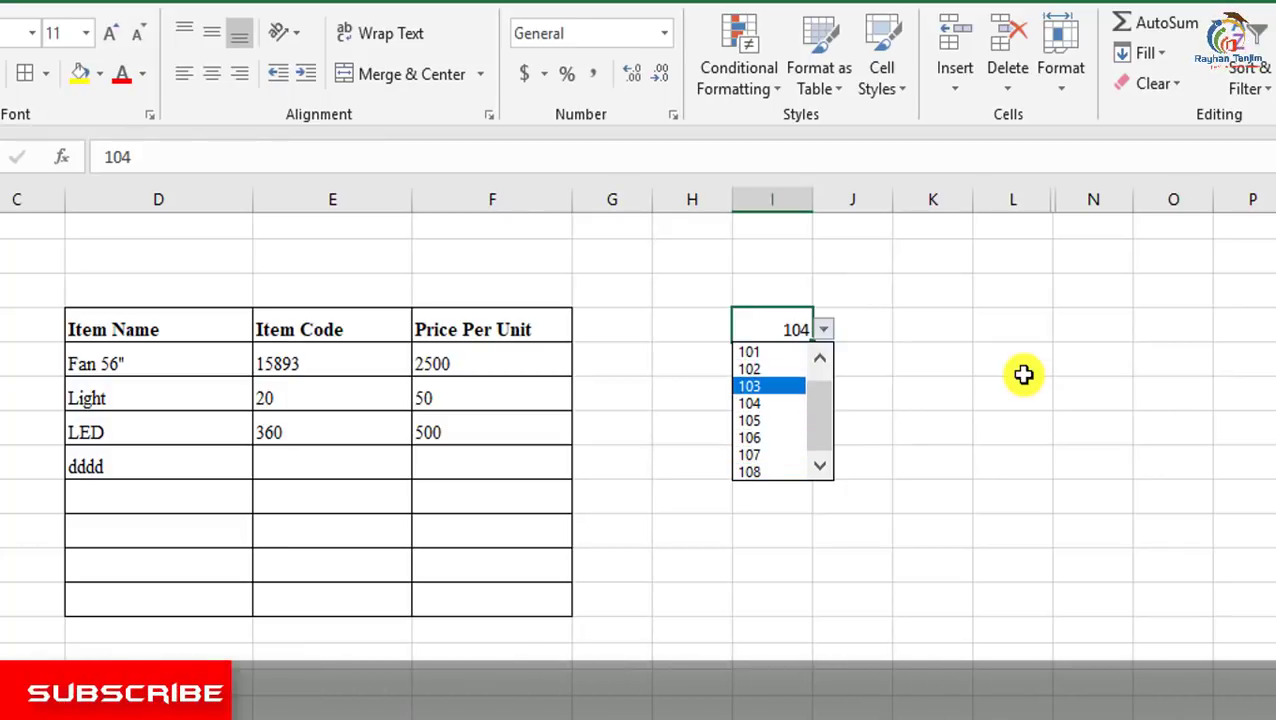
{"action": "key", "text": "Down"}
{"action": "key", "text": "Return"}
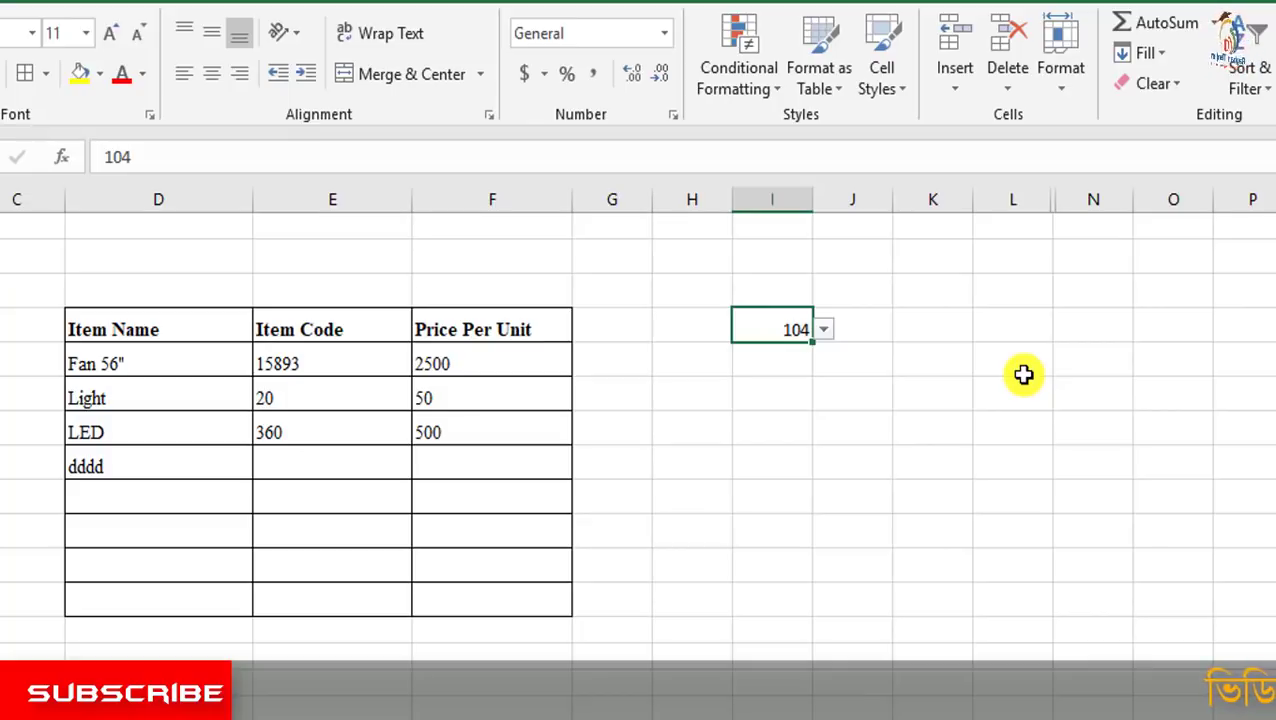
- Enter 10 as the Item Code in the three empty cells below dddd
{"action": "left_click", "coordinate": [190, 462]}
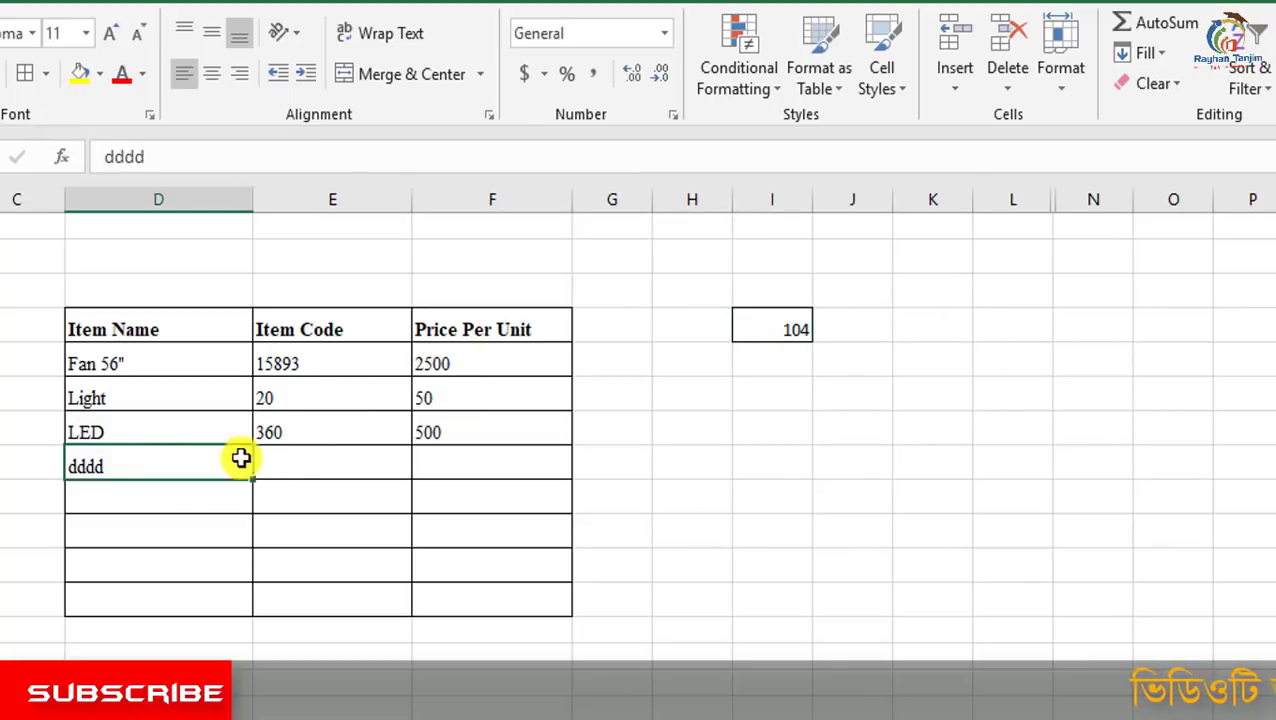
{"action": "left_click", "coordinate": [494, 468]}
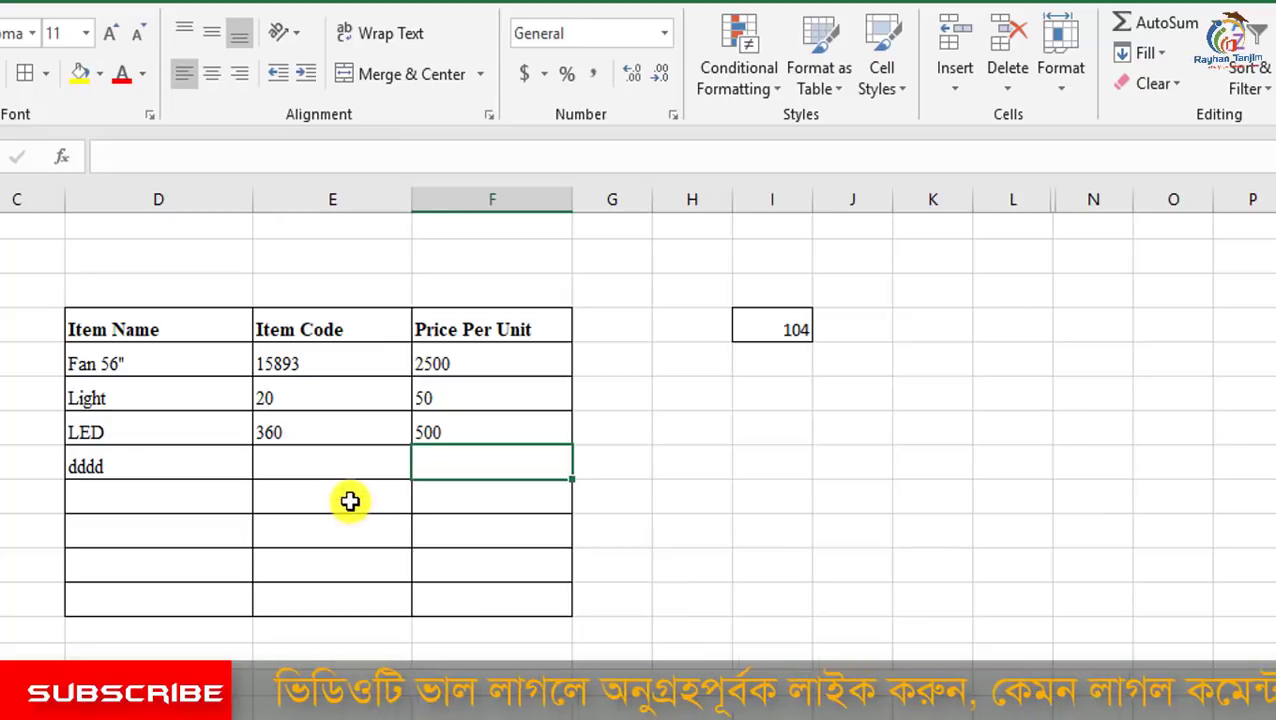
{"action": "left_click_drag", "start_coordinate": [349, 501], "coordinate": [345, 605]}
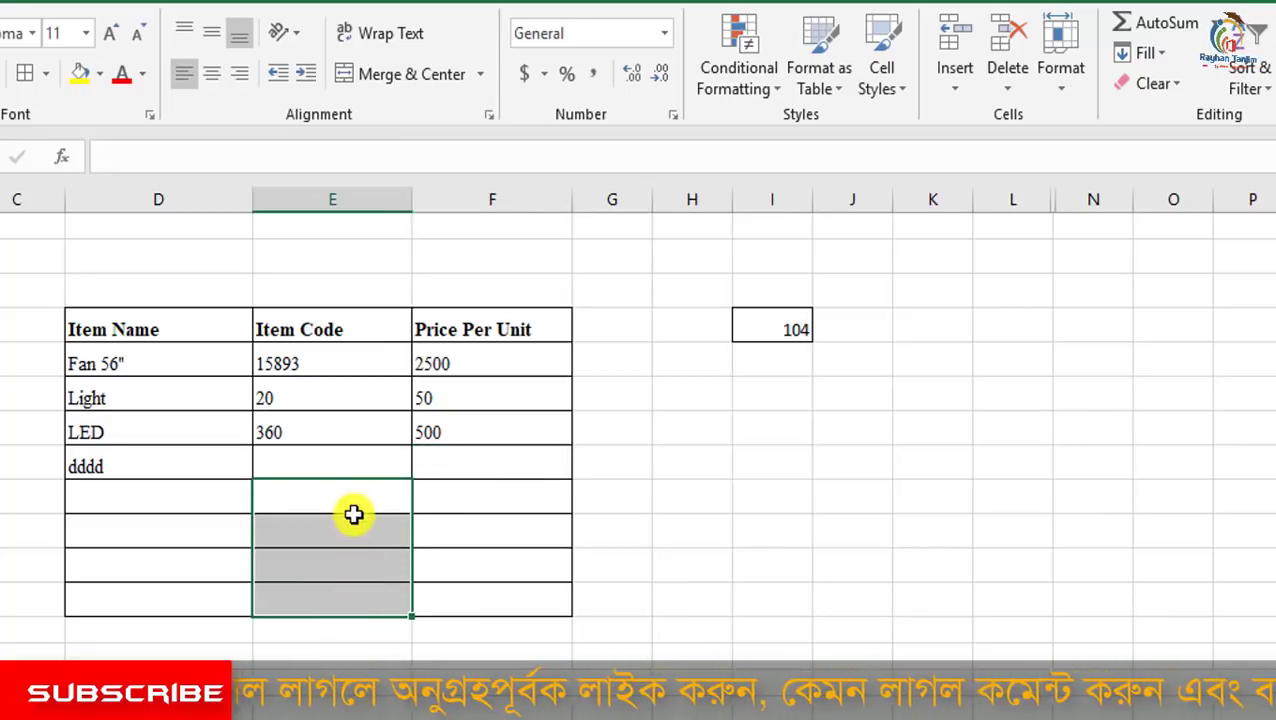
{"action": "left_click", "coordinate": [349, 506]}
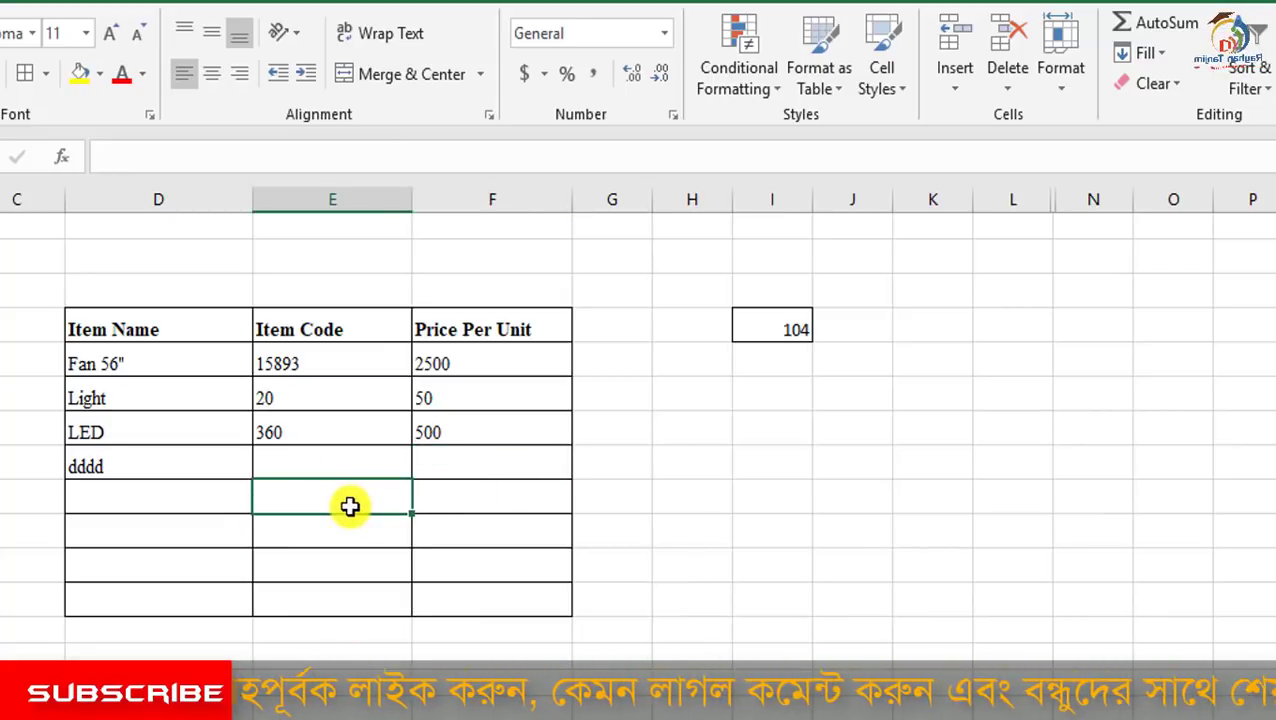
{"action": "type", "text": "10"}
{"action": "key", "text": "Return"}
{"action": "type", "text": "10"}
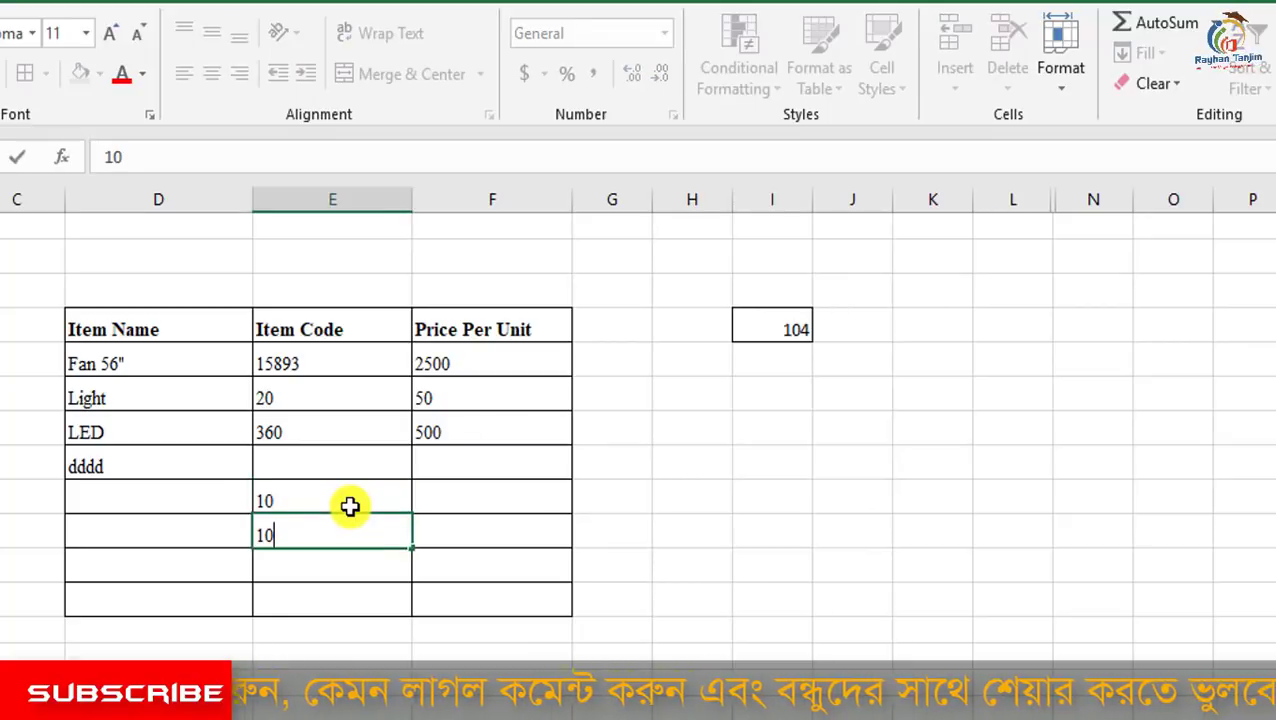
{"action": "key", "text": "Return"}
{"action": "type", "text": "10"}
{"action": "key", "text": "Return"}
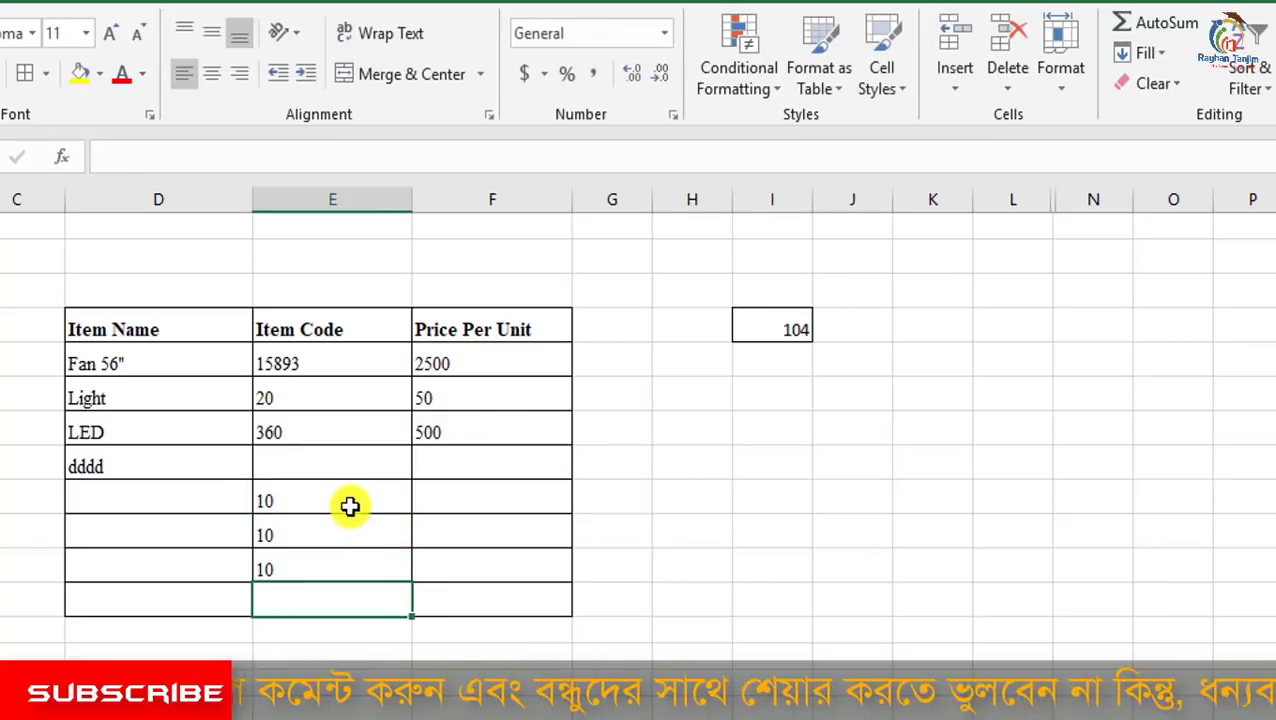
{"action": "left_click", "coordinate": [932, 685]}
- Copy the 10 from E9 into Price Per Unit cells F9:F12, then select table body D7:F12
{"action": "left_click", "coordinate": [330, 505]}
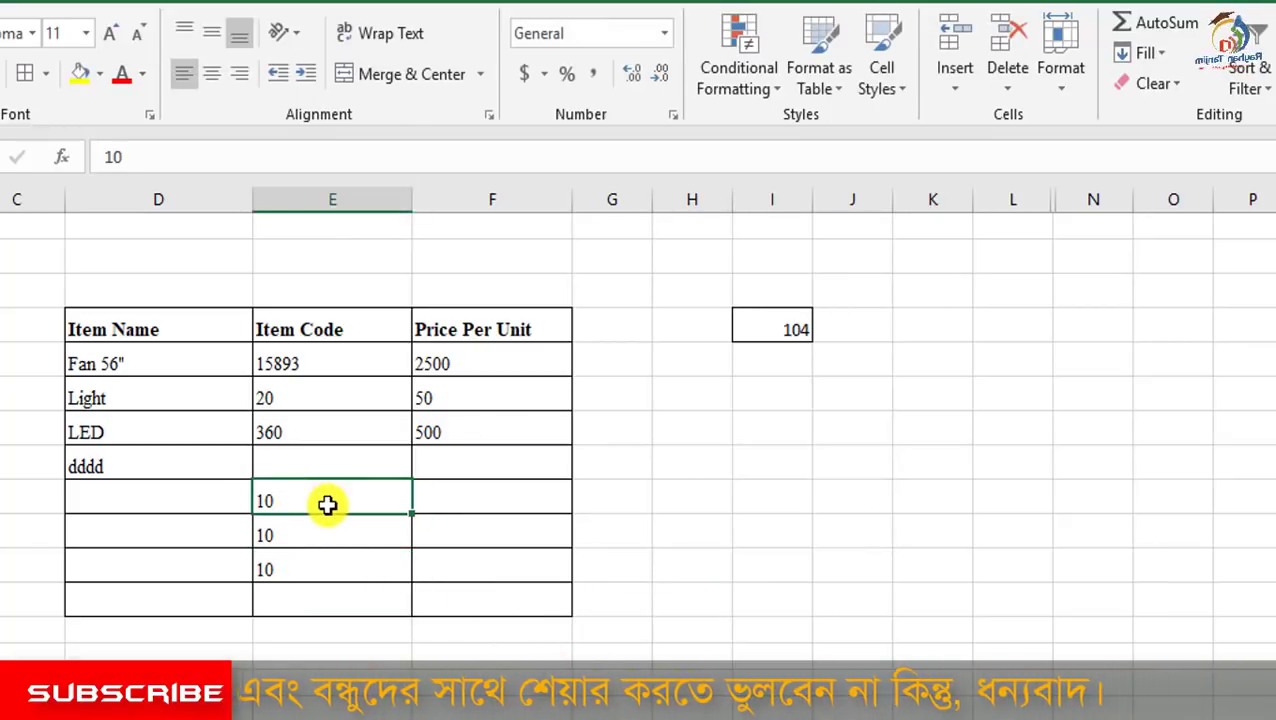
{"action": "key", "text": "ctrl+c"}
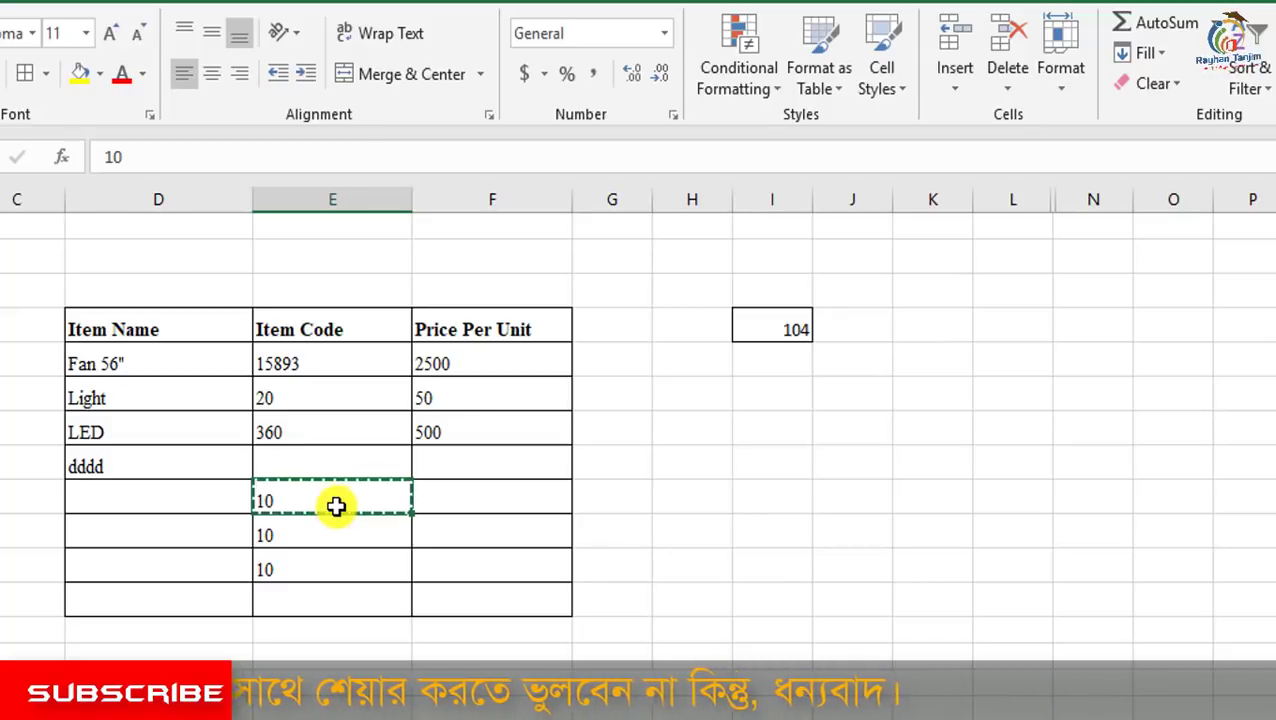
{"action": "left_click_drag", "start_coordinate": [490, 504], "coordinate": [521, 600]}
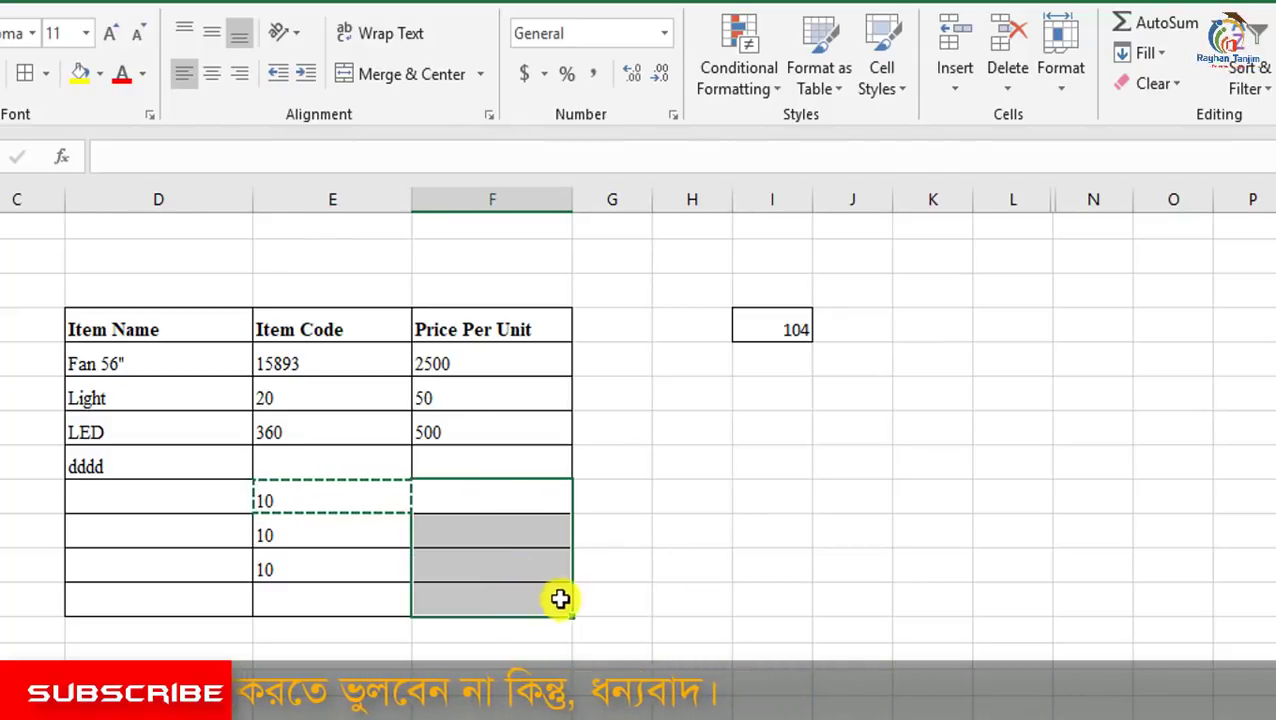
{"action": "key", "text": "ctrl+v"}
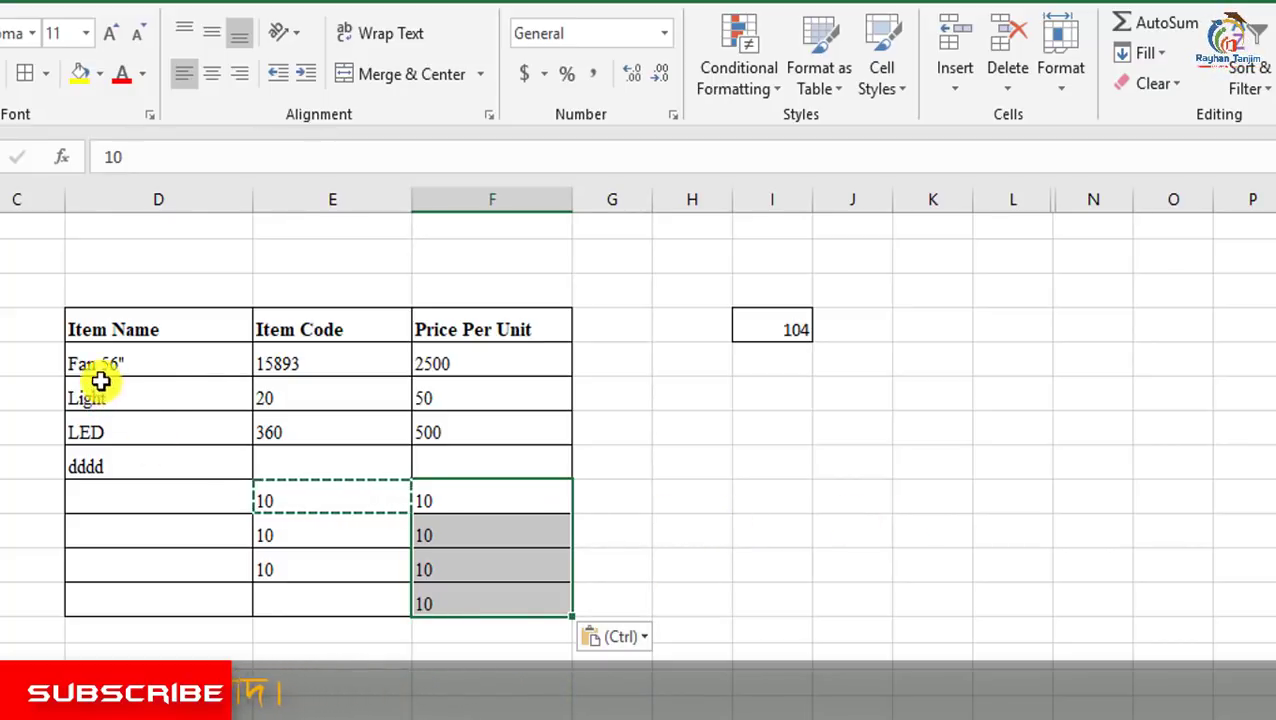
{"action": "left_click_drag", "start_coordinate": [97, 375], "coordinate": [456, 603]}
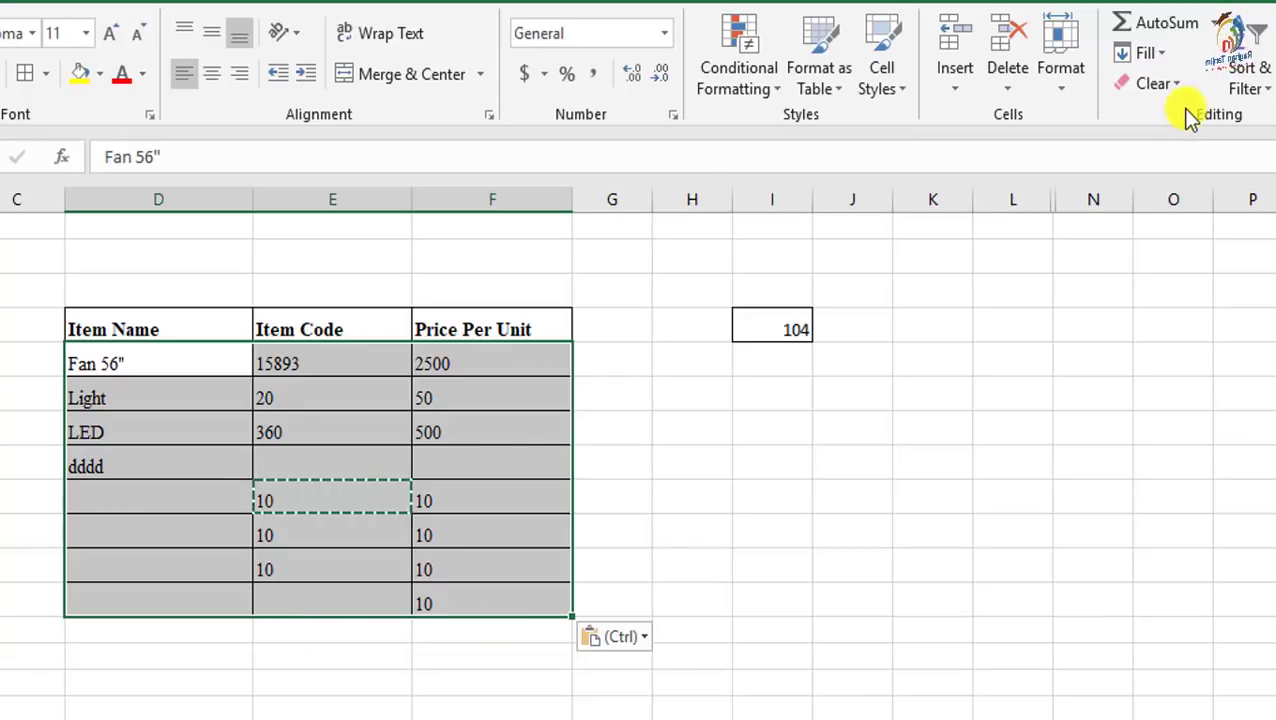
- Clear the contents of the selected Item table body
{"action": "left_click", "coordinate": [1160, 84]}
{"action": "left_click", "coordinate": [1194, 176]}
{"action": "left_click", "coordinate": [946, 345]}
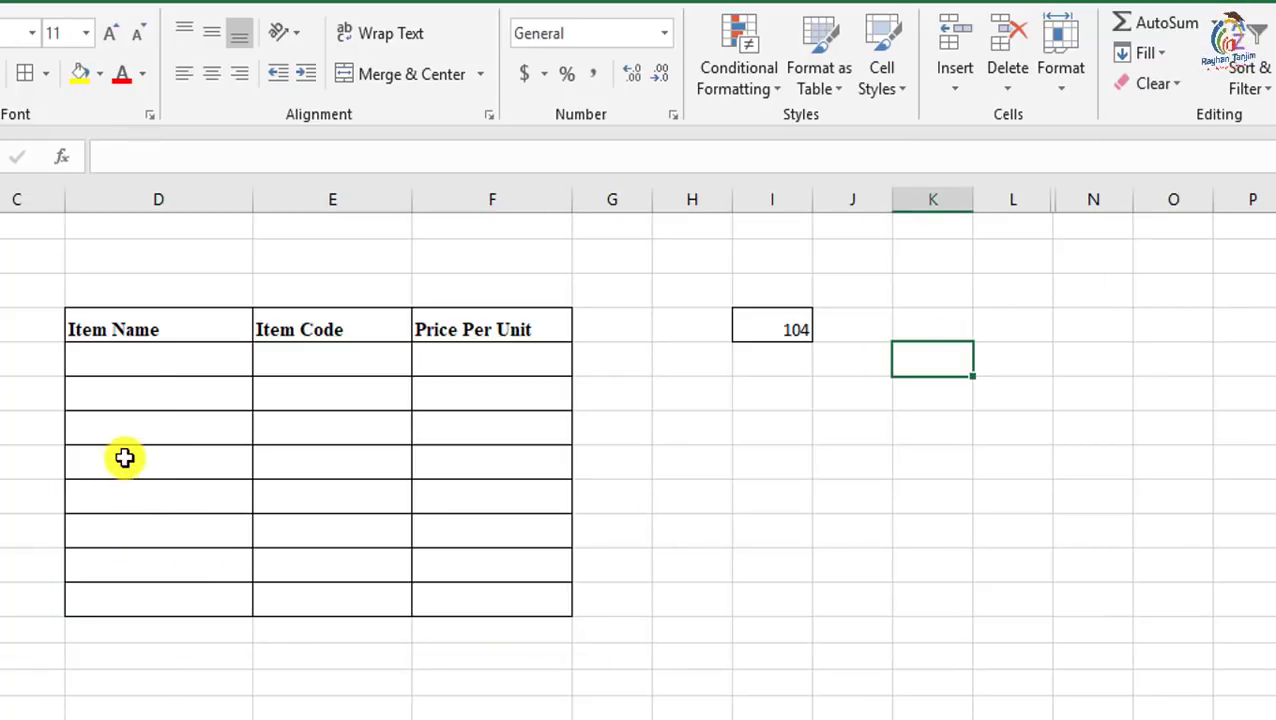
- Fill Item Name cells D8:D15 with the same typed name in one Ctrl+Enter entry
{"action": "left_click", "coordinate": [151, 364]}
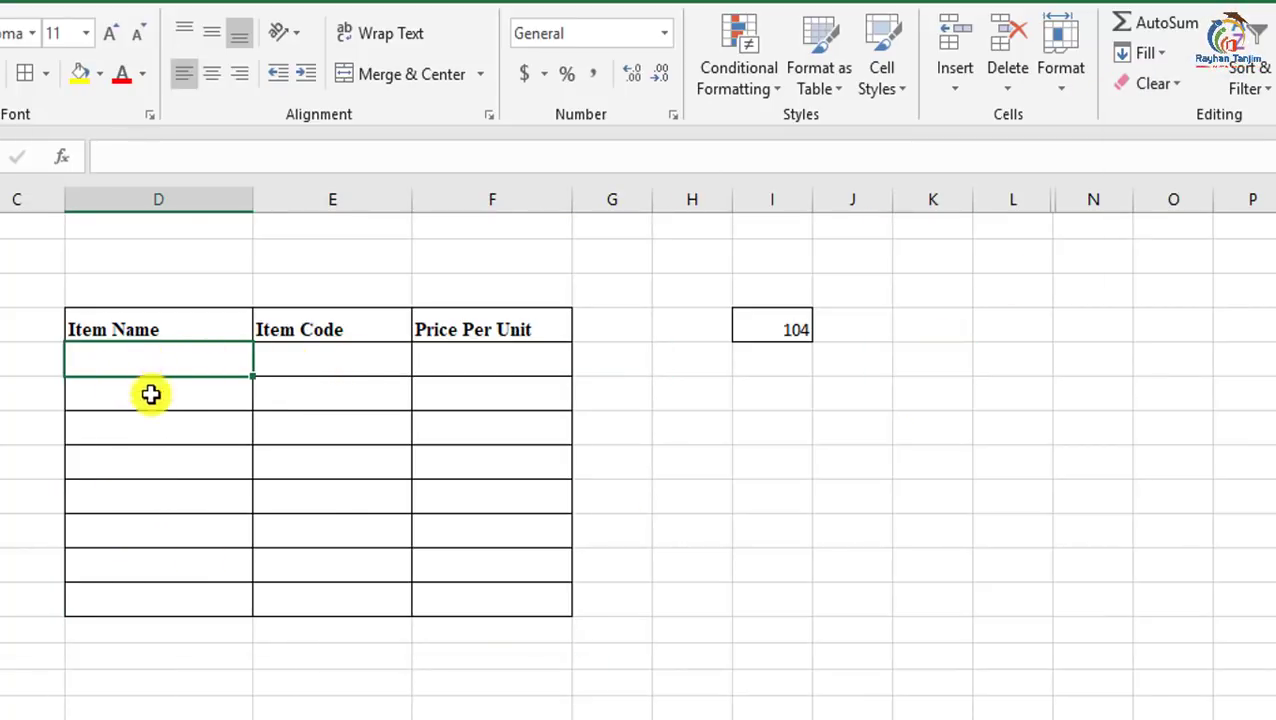
{"action": "left_click_drag", "start_coordinate": [110, 379], "coordinate": [151, 603]}
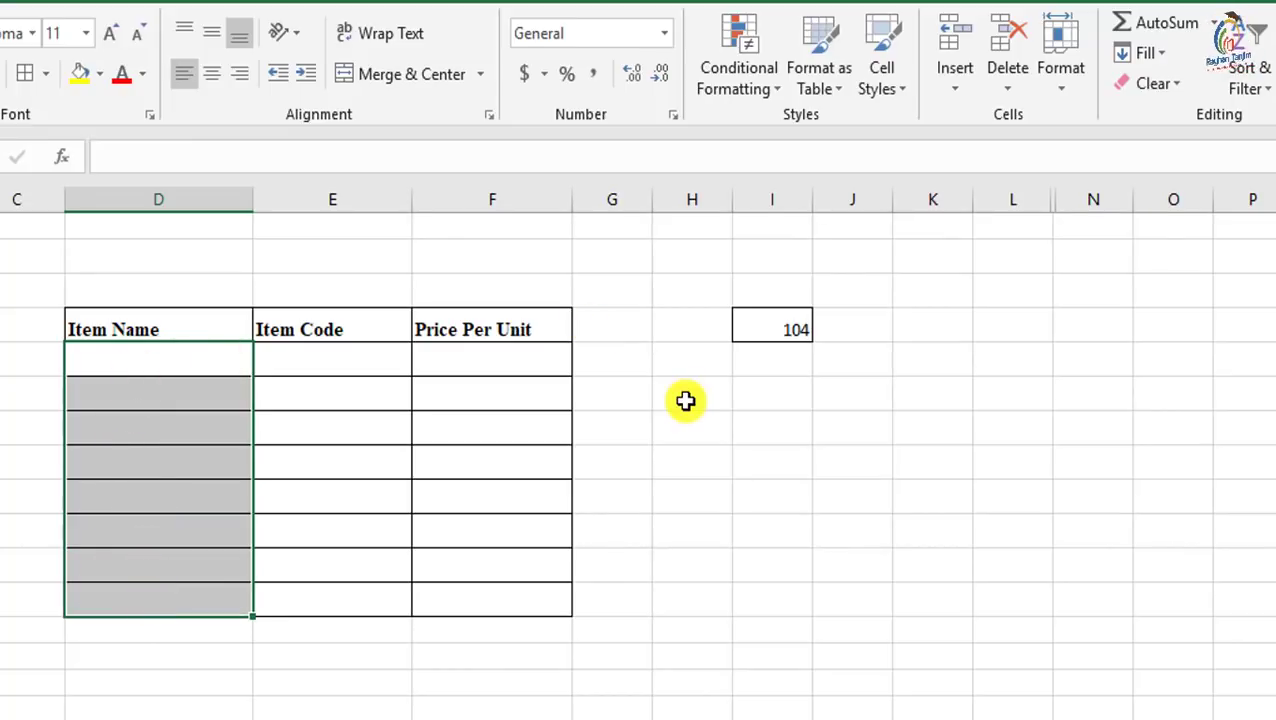
{"action": "type", "text": "R"}
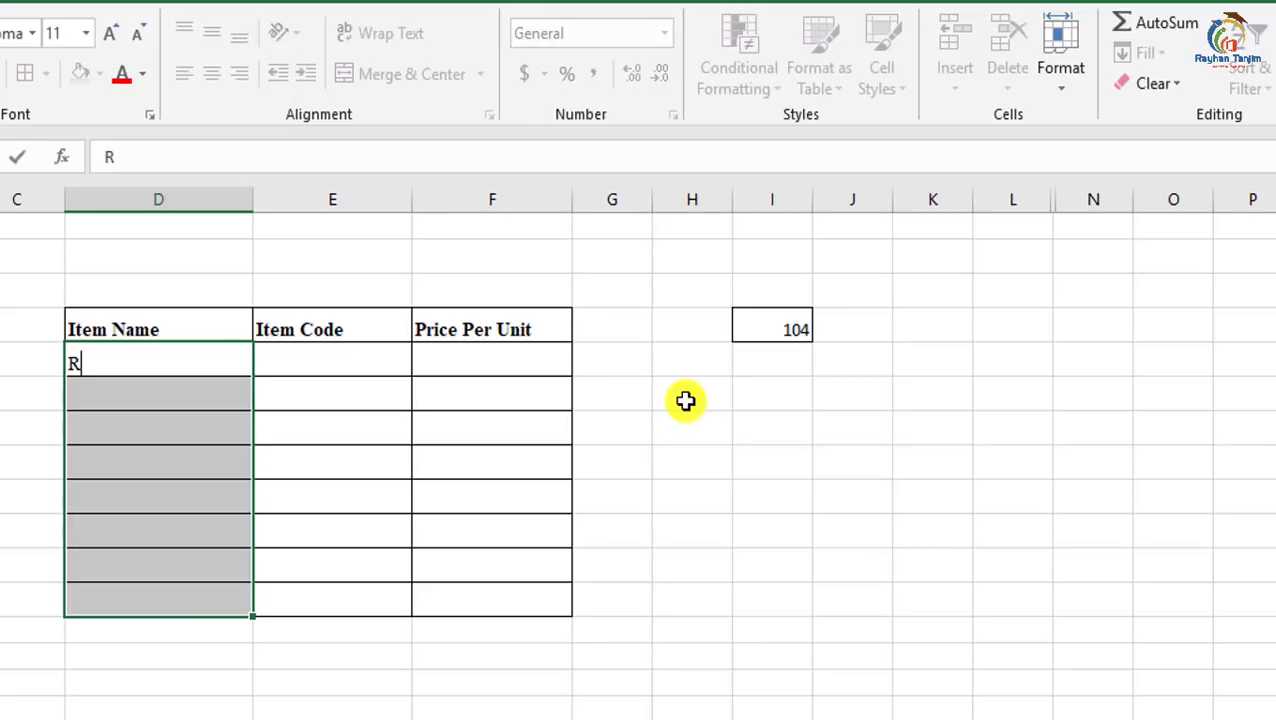
{"action": "type", "text": "ayhan"}
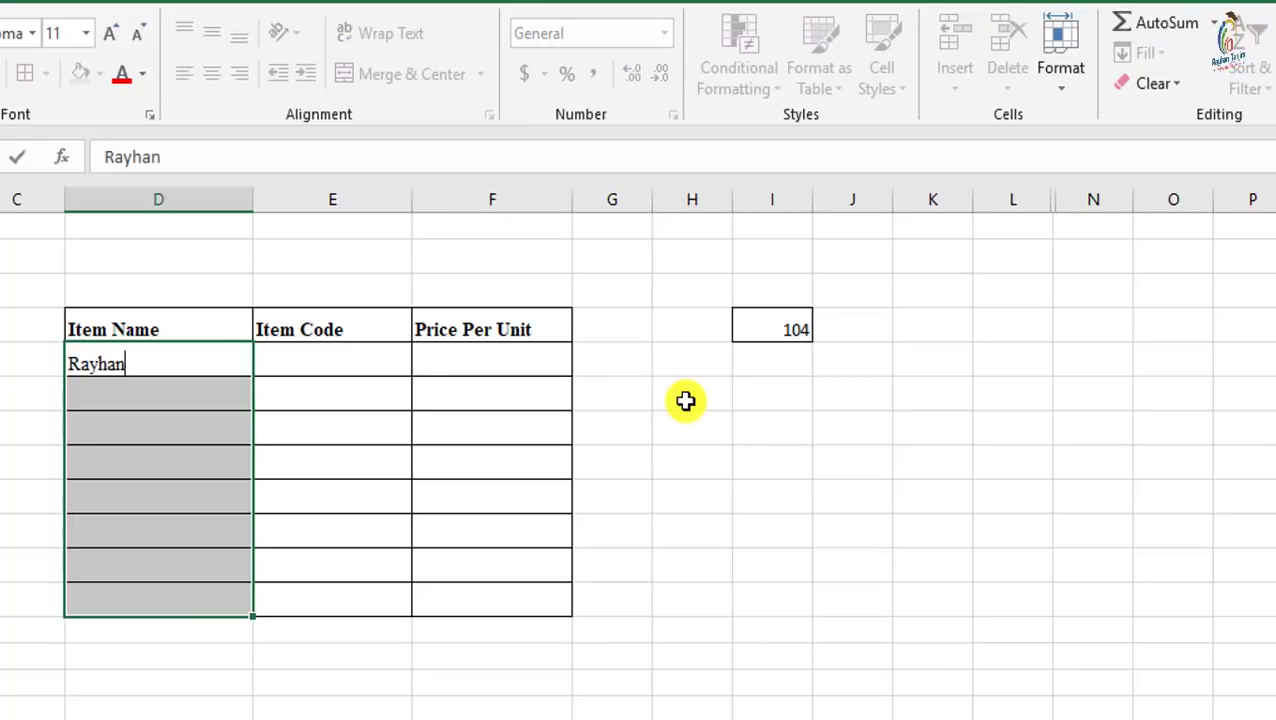
{"action": "key", "text": "ctrl+Return"}
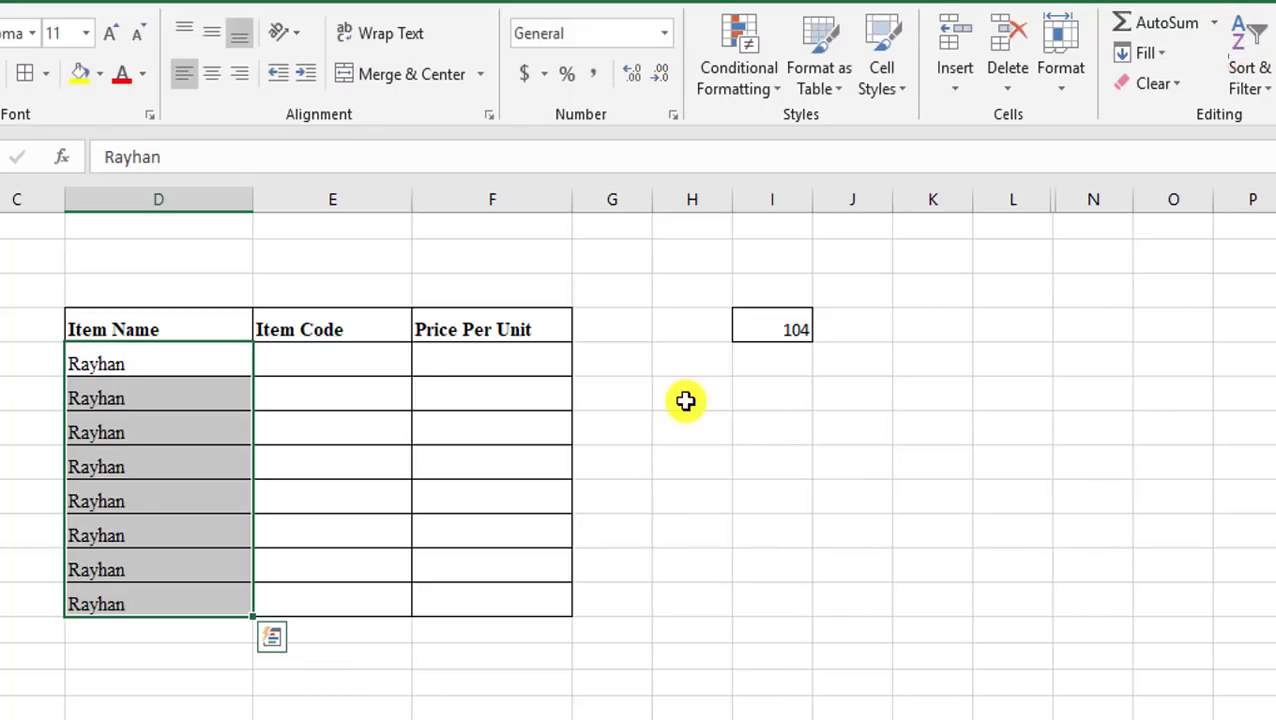
- Fill Item Code and Price Per Unit cells E8:F15 with a second typed name at once
{"action": "left_click", "coordinate": [320, 358]}
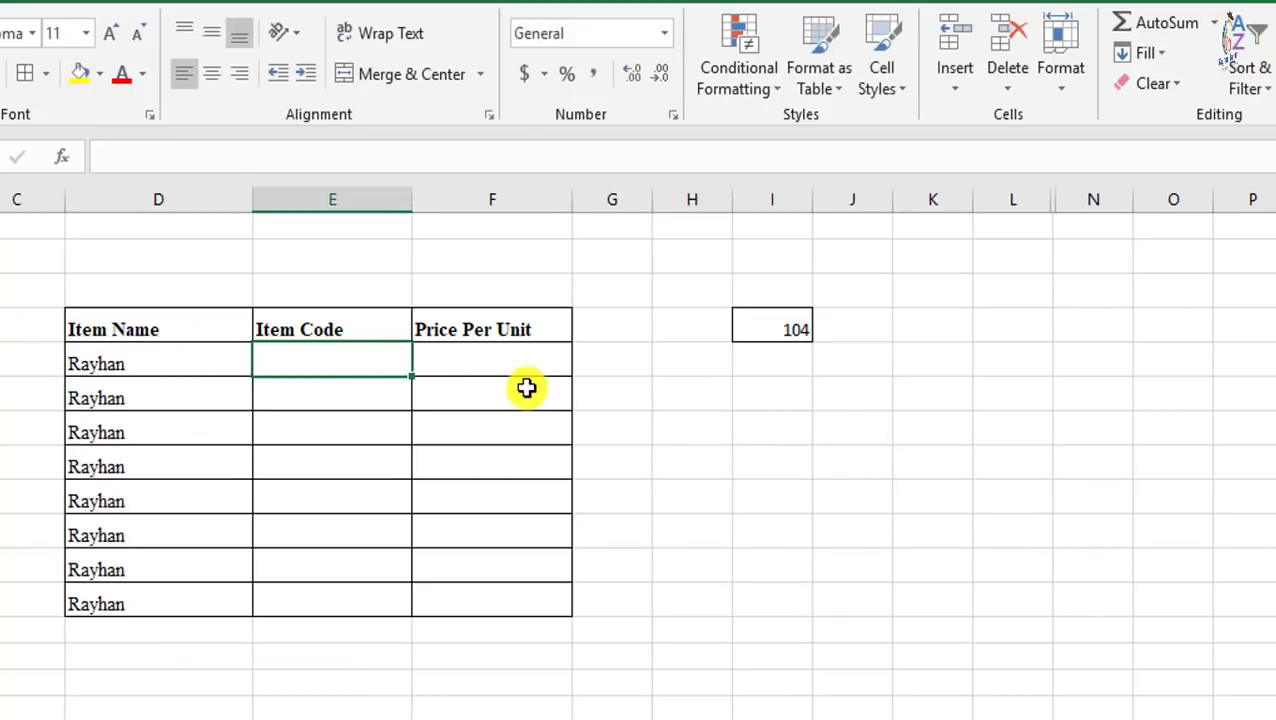
{"action": "left_click_drag", "start_coordinate": [320, 358], "coordinate": [528, 604]}
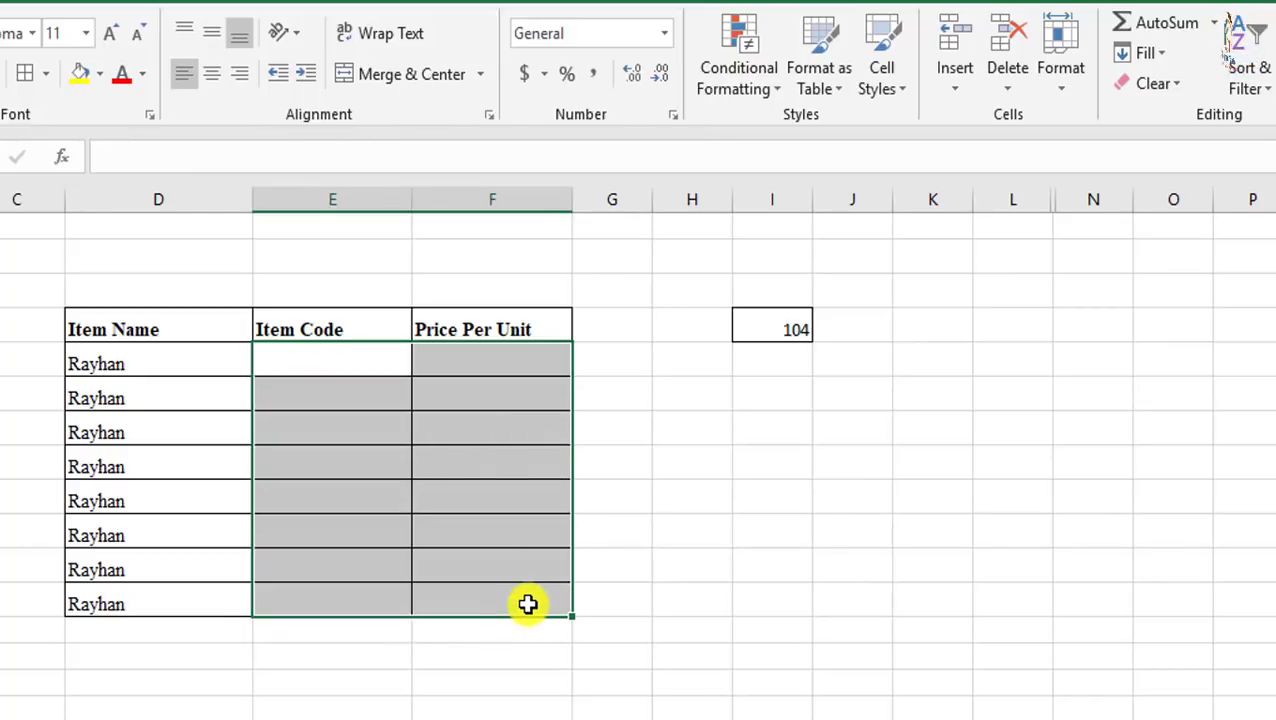
{"action": "type", "text": "Tanjim"}
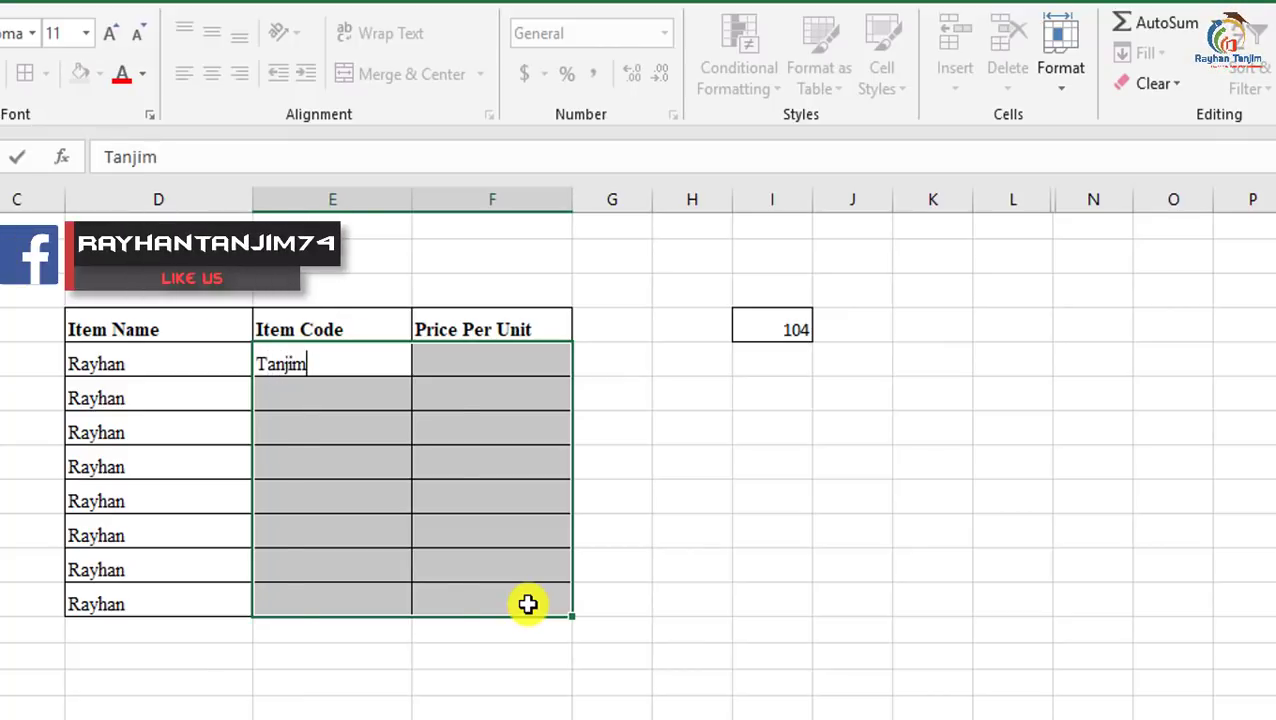
{"action": "key", "text": "ctrl+Return"}
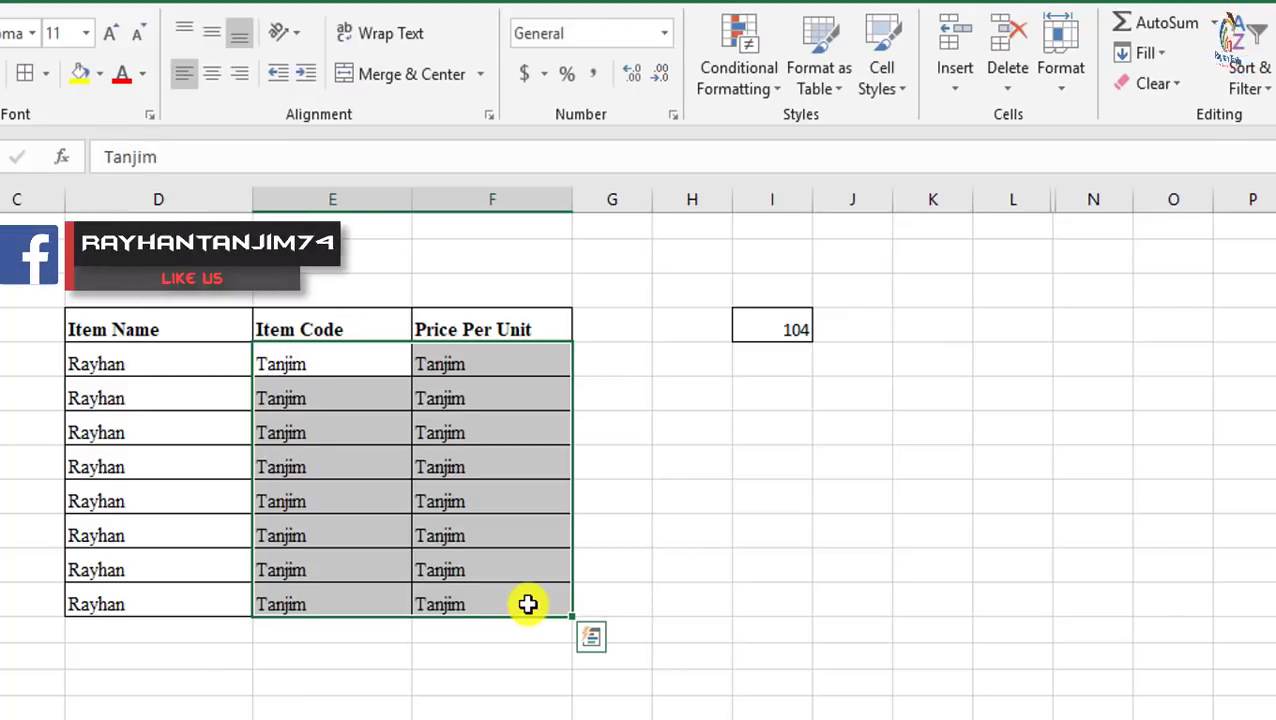
- Enter Man into J15, I11, K11, K10, K8, L9, O12 and N15 simultaneously
{"action": "left_click", "coordinate": [856, 525]}
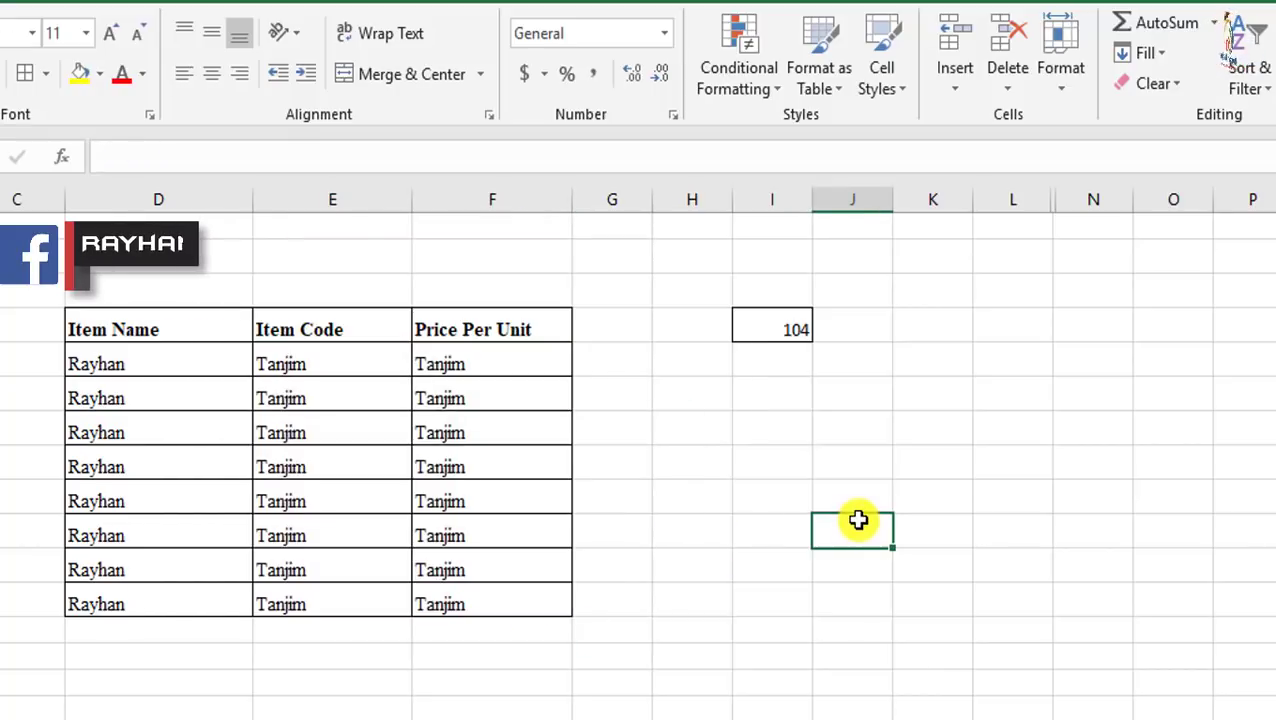
{"action": "left_click", "coordinate": [786, 430], "text": "ctrl"}
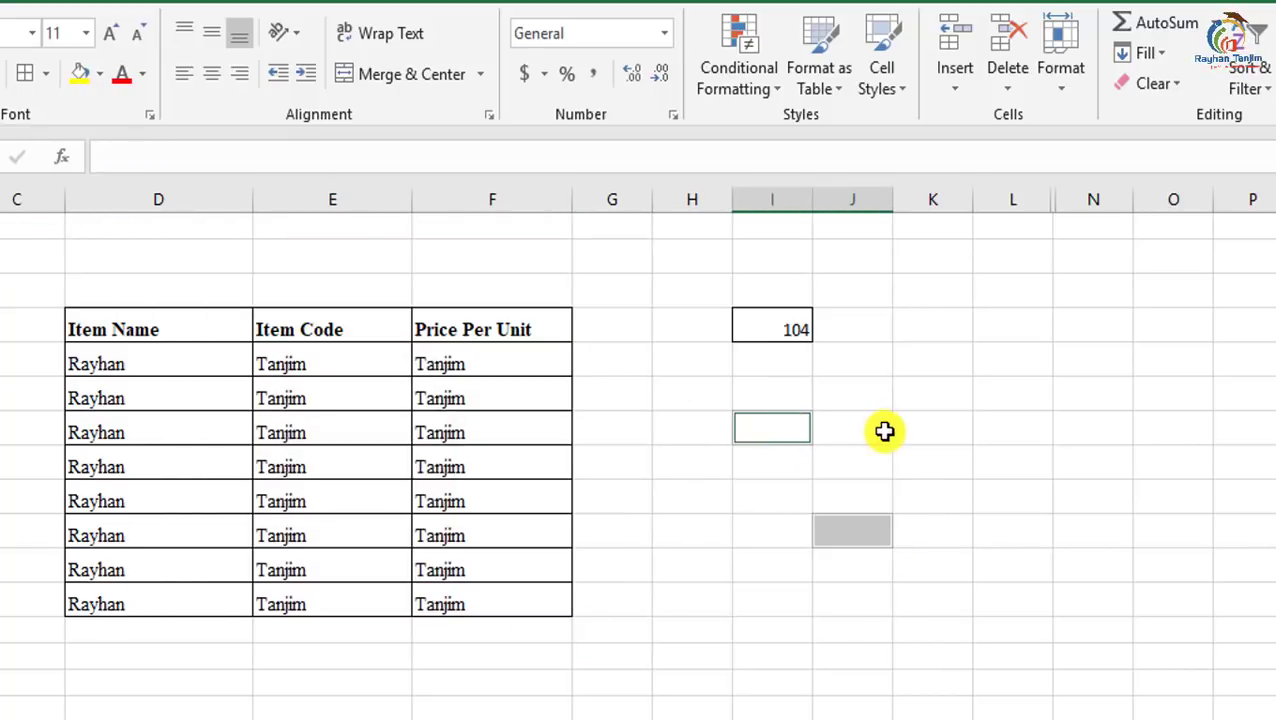
{"action": "left_click", "coordinate": [915, 430], "text": "ctrl"}
{"action": "left_click", "coordinate": [938, 390], "text": "ctrl"}
{"action": "left_click", "coordinate": [940, 325], "text": "ctrl"}
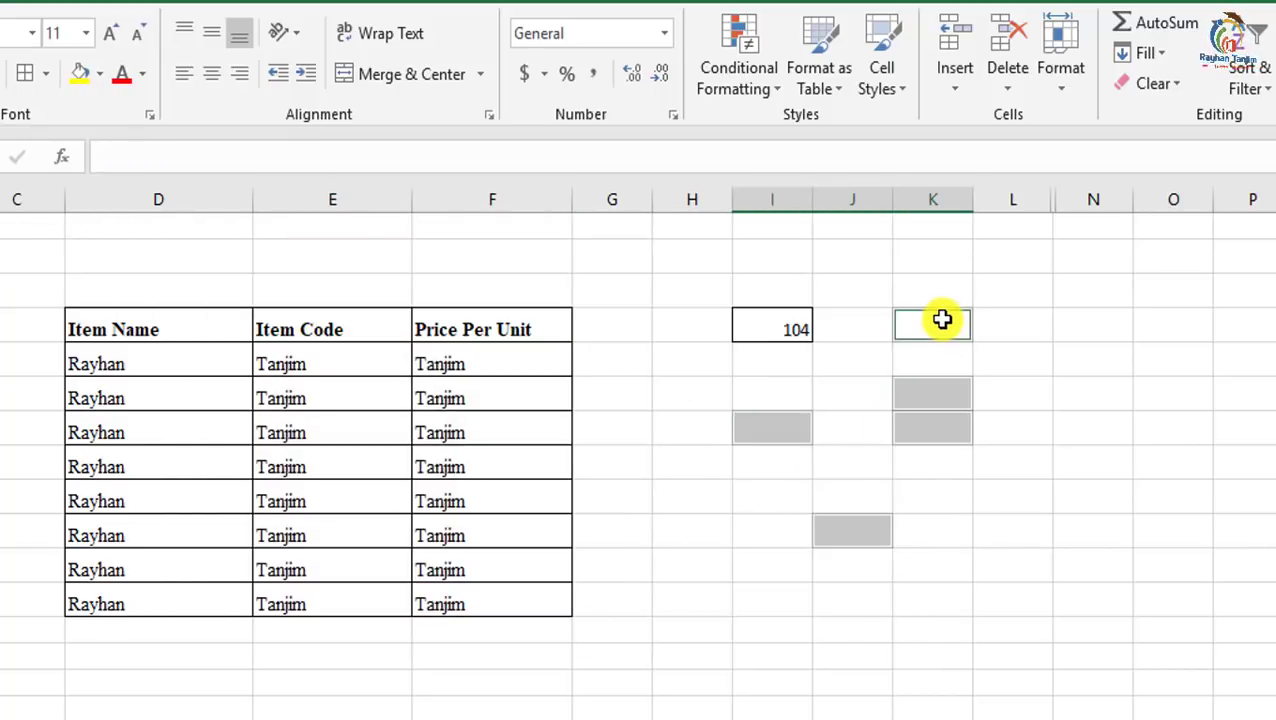
{"action": "left_click", "coordinate": [1028, 360], "text": "ctrl"}
{"action": "left_click", "coordinate": [1160, 462], "text": "ctrl"}
{"action": "left_click", "coordinate": [1115, 568], "text": "ctrl"}
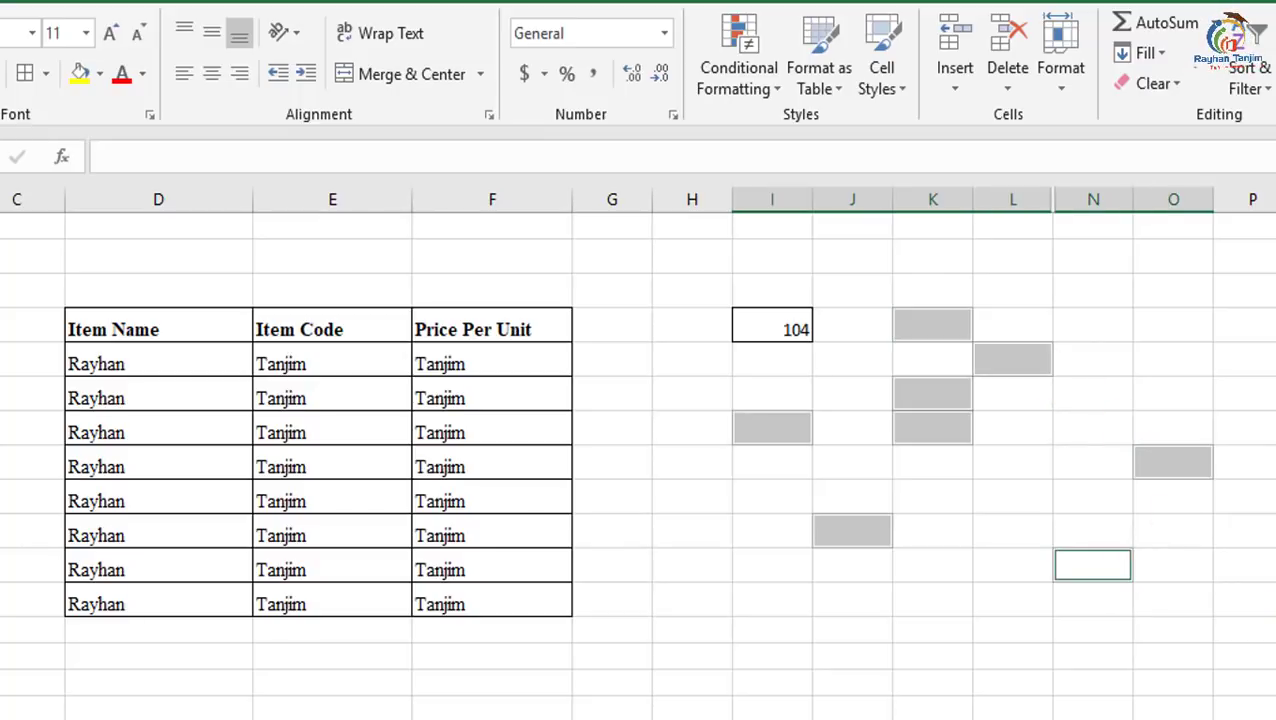
{"action": "type", "text": "Man"}
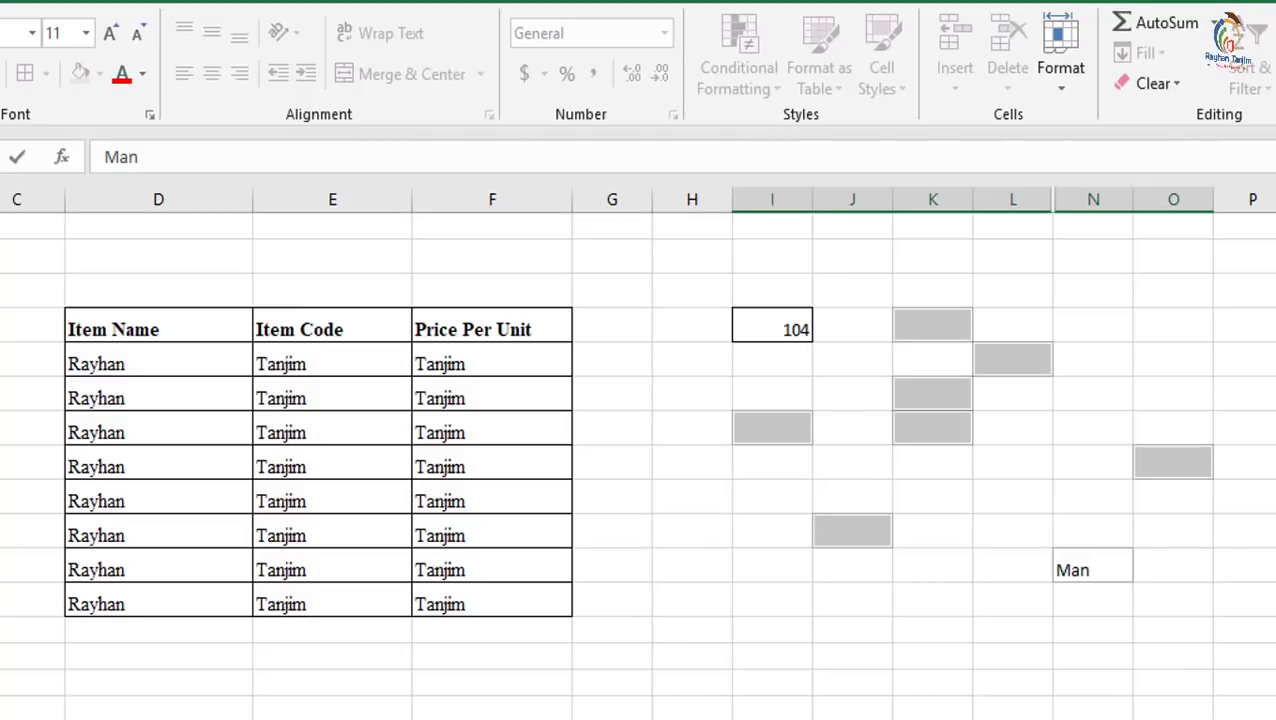
{"action": "key", "text": "ctrl+Return"}
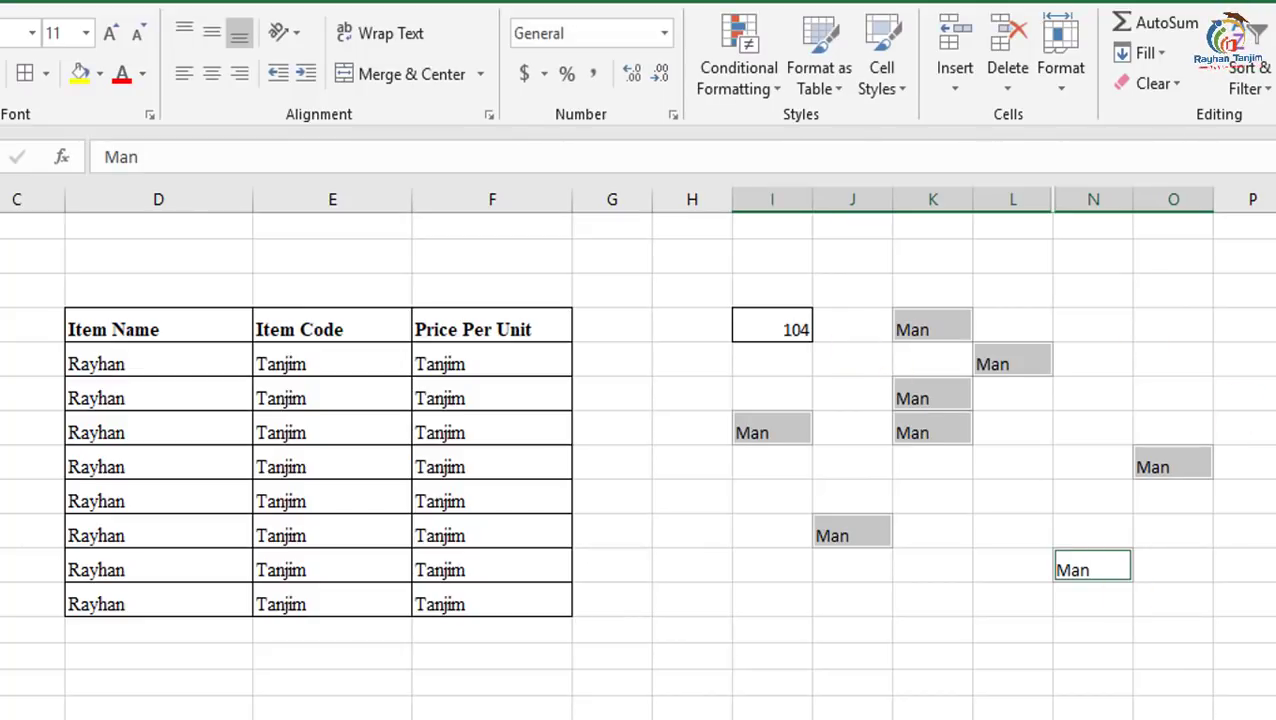
{"action": "left_click", "coordinate": [1165, 609]}
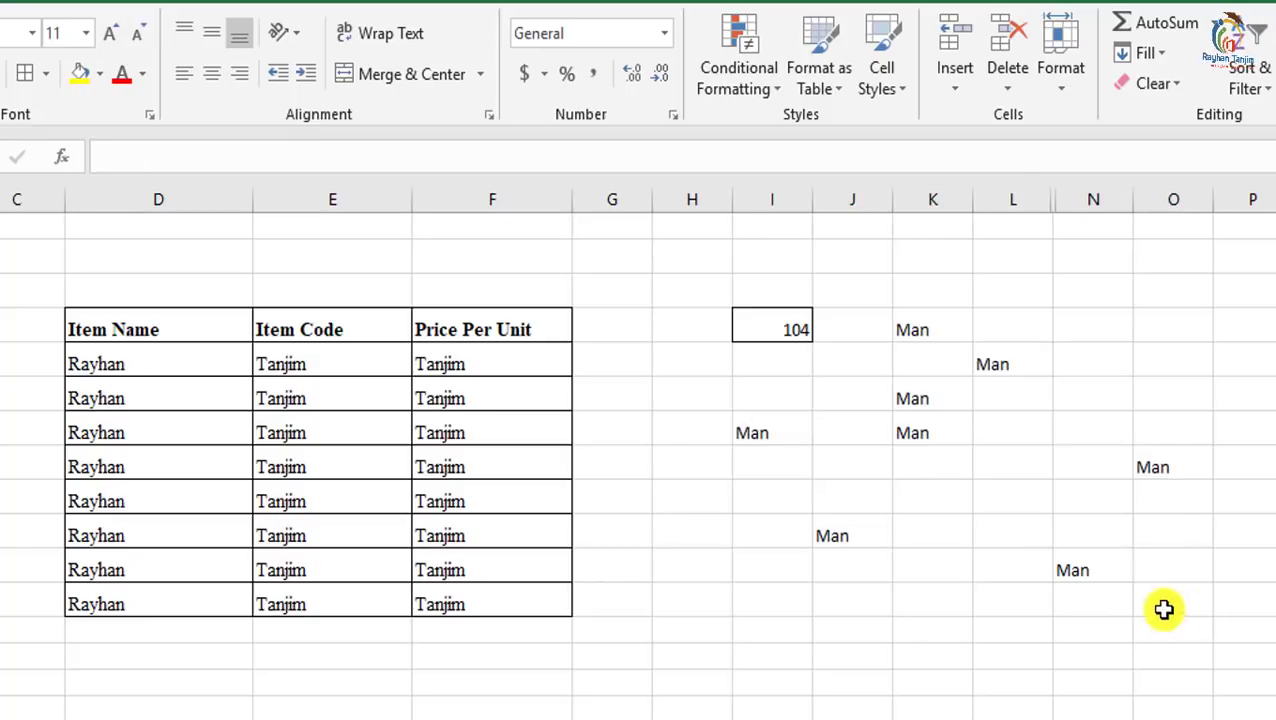